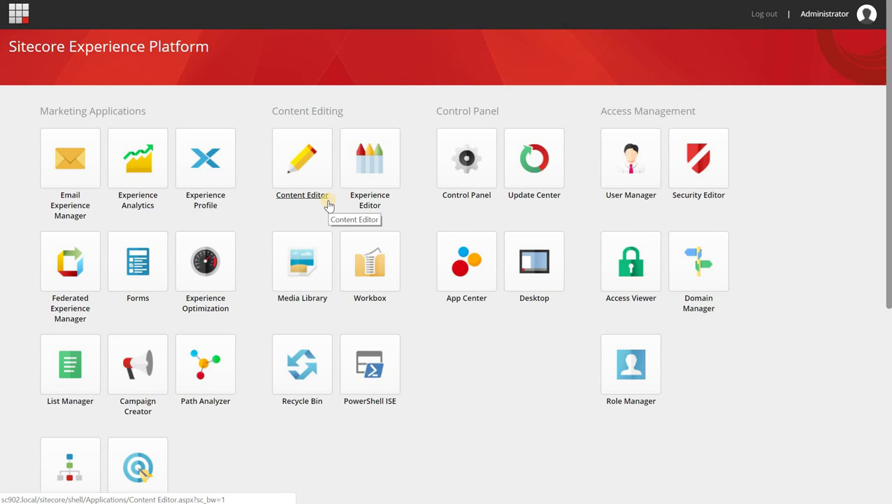
Open the Content Editor and check the insert options of the Content and Home items
click(311, 143)
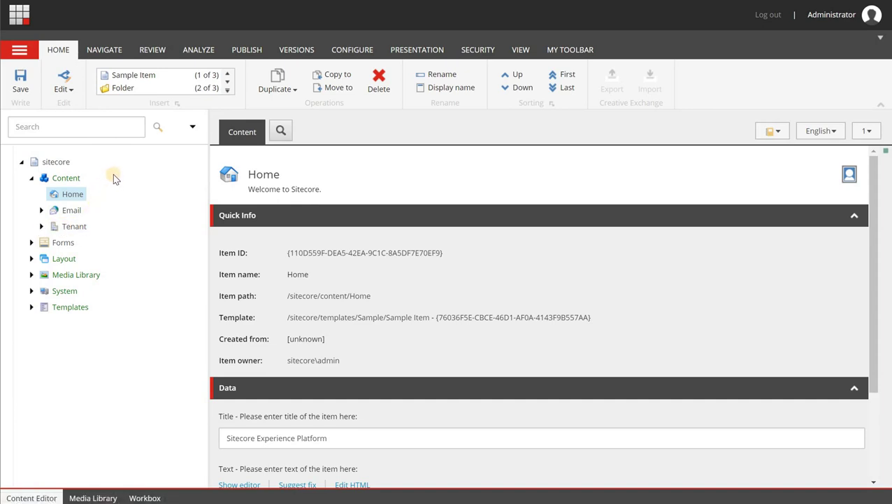
right_click(72, 181)
mouse_move(120, 184)
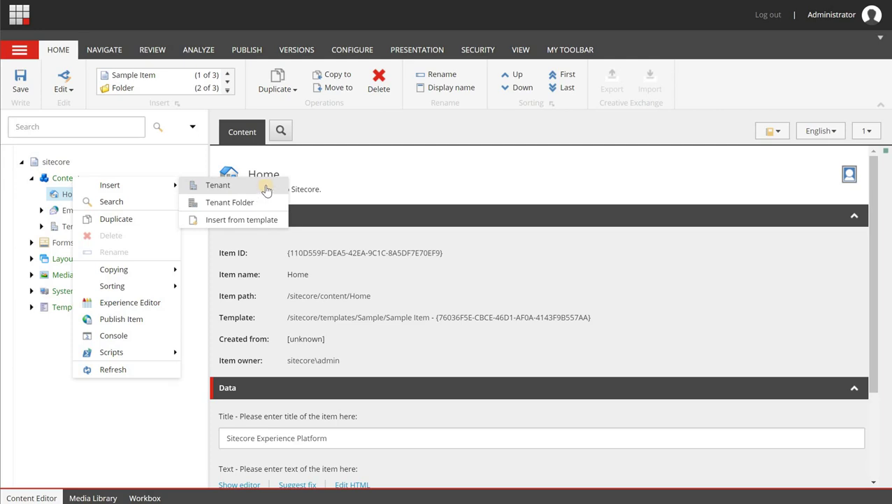
click(68, 318)
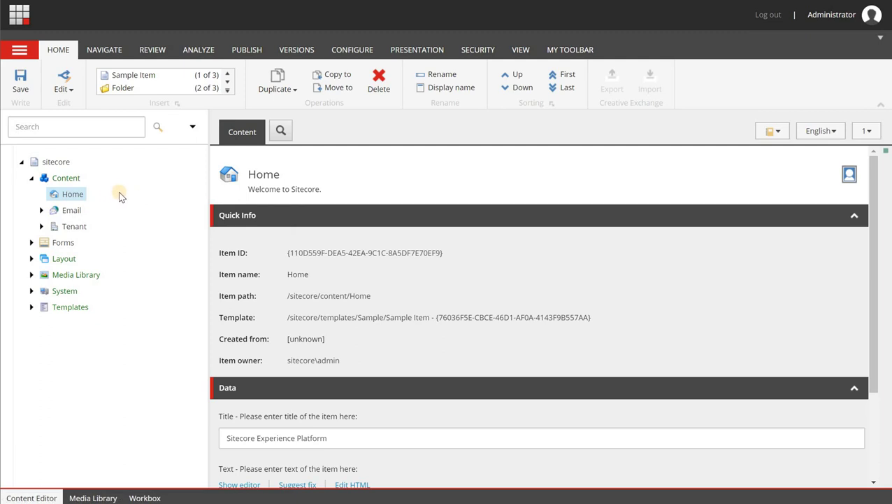
right_click(82, 194)
mouse_move(164, 199)
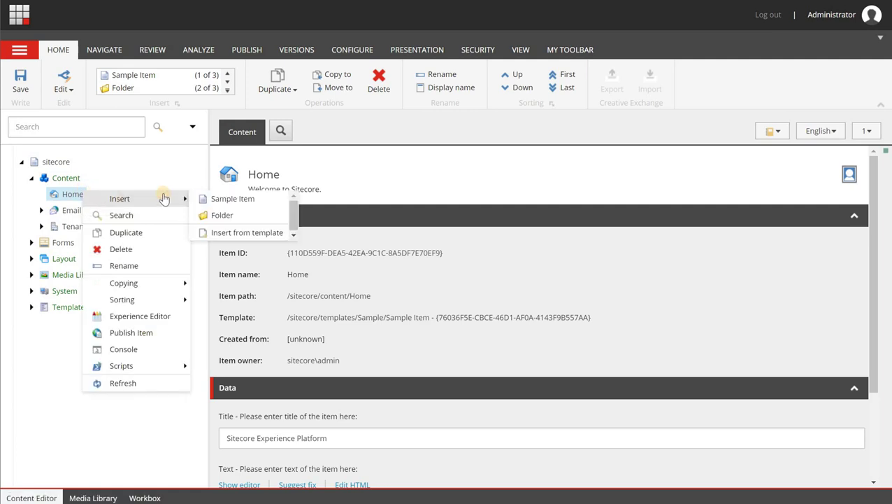
Insert a tenant named Brand A under Content, keeping all modules selected, and dismiss the completion dialog
right_click(63, 179)
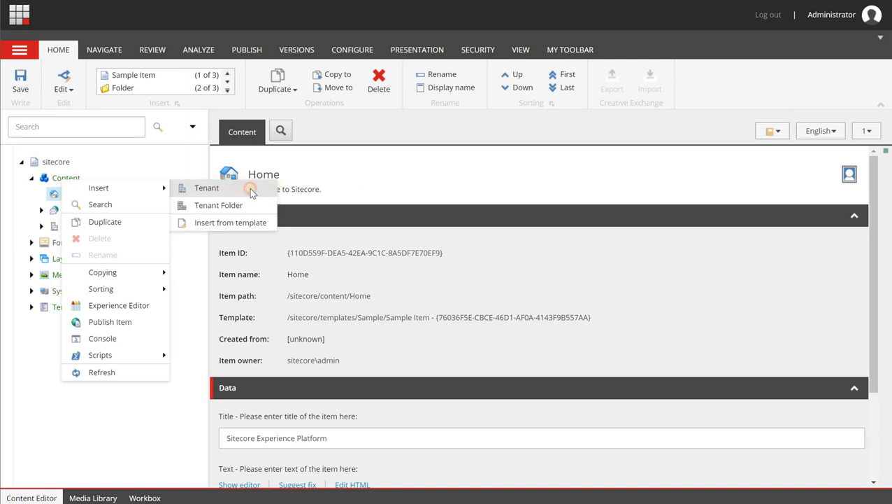
click(251, 193)
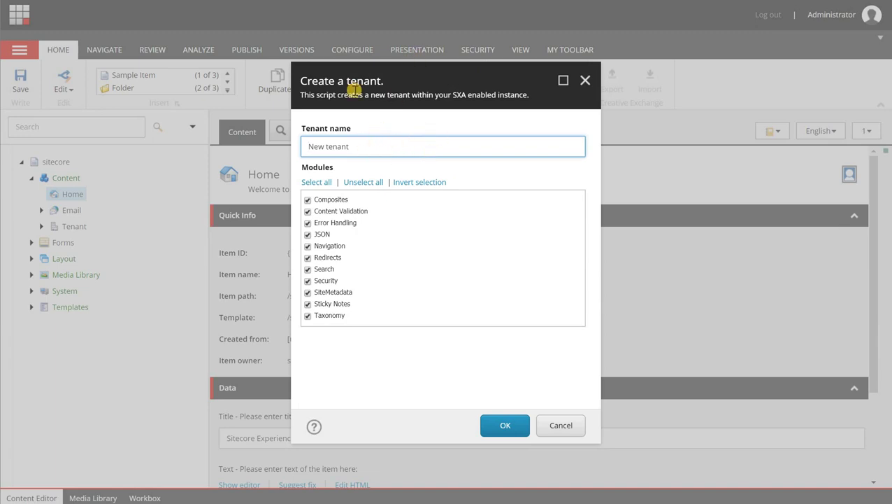
key(ctrl+a)
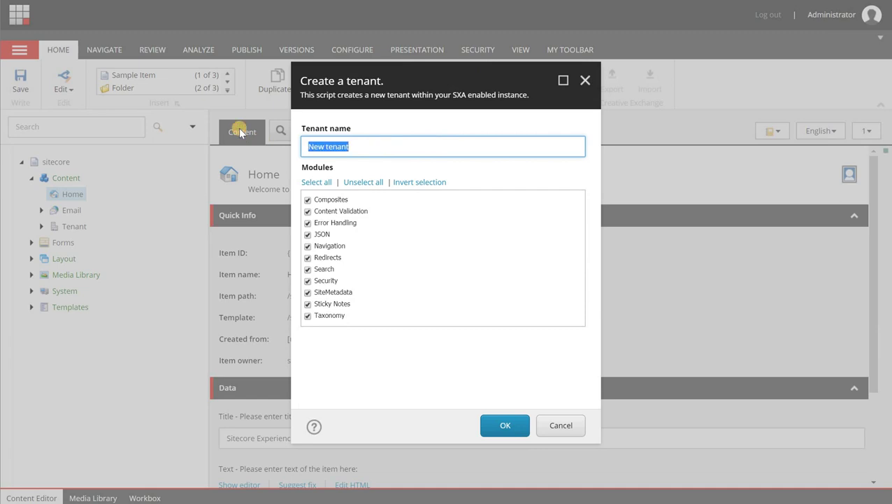
text(Brand A)
click(503, 425)
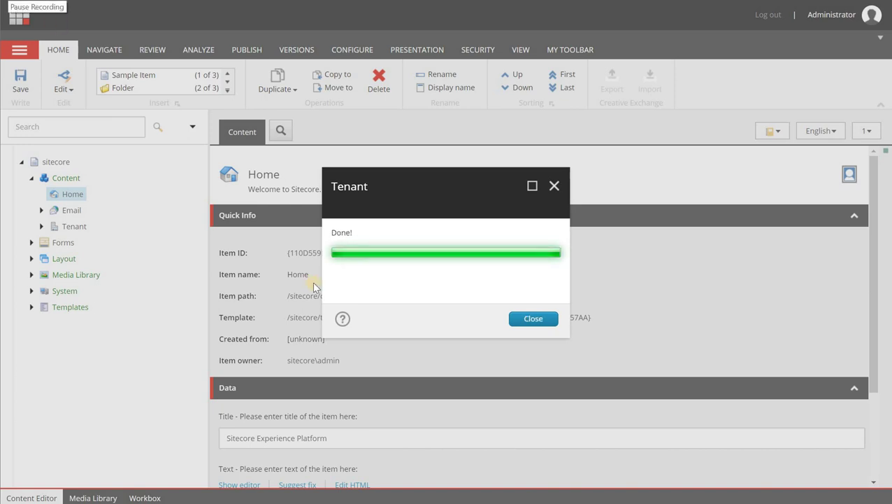
click(543, 323)
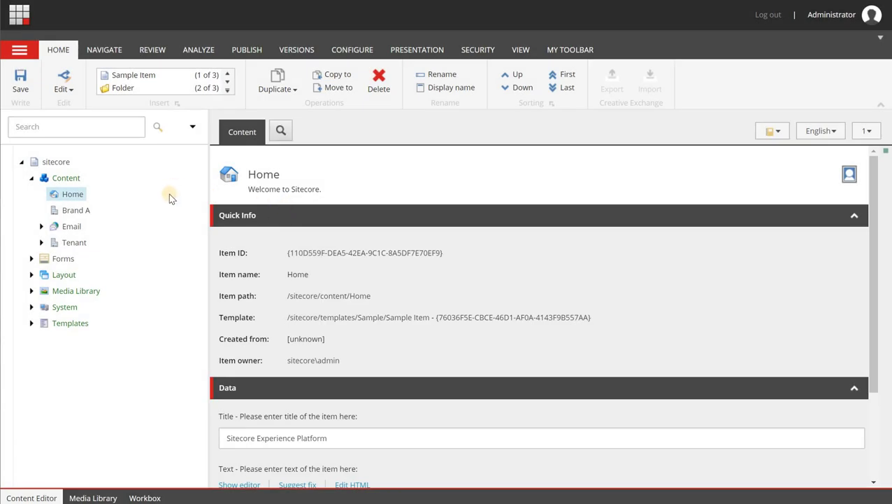
Review the Brand A tenant's location fields, modules, shared sites and role domain
click(87, 211)
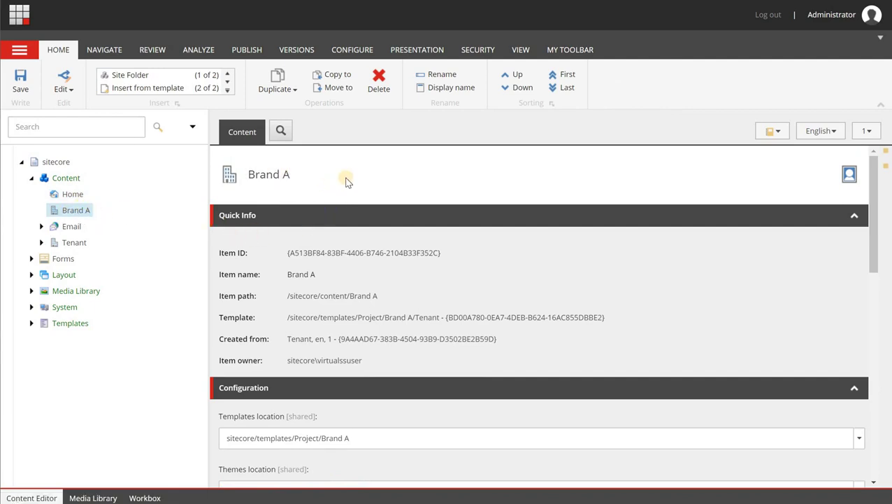
scroll(346, 180, down, 3)
scroll(343, 183, down, 1)
scroll(339, 189, up, 1)
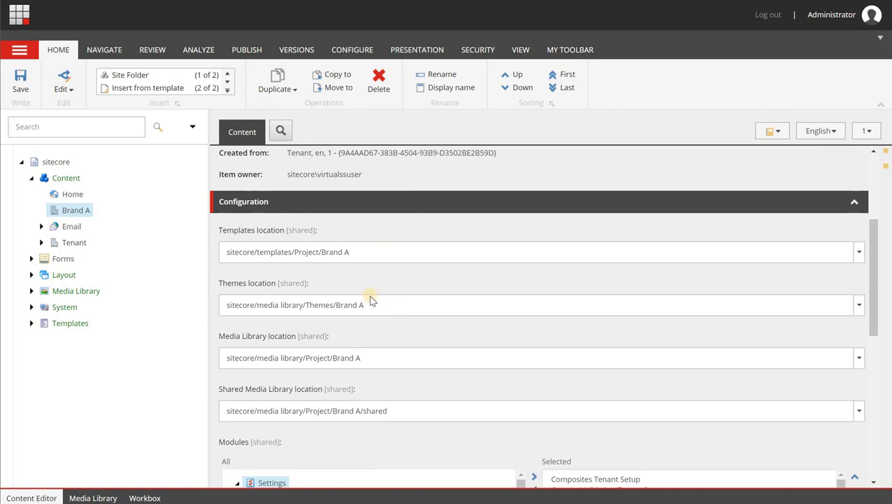
scroll(472, 265, down, 1)
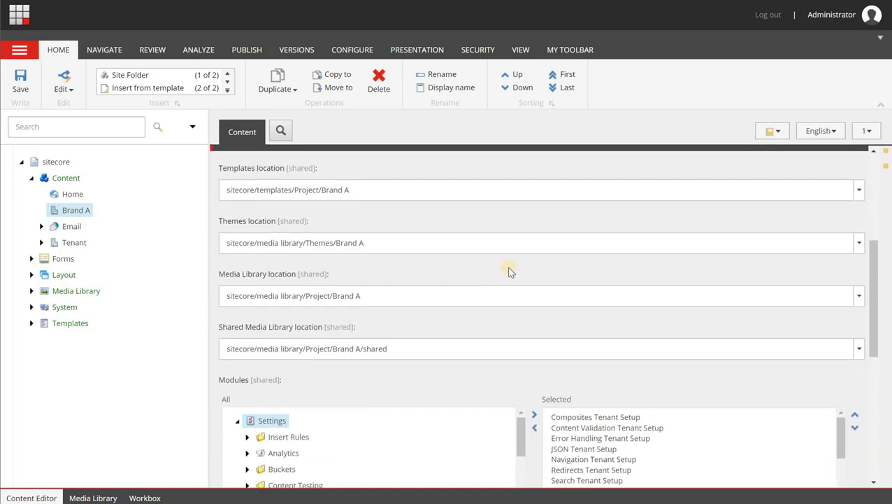
scroll(527, 261, down, 1)
scroll(528, 262, down, 3)
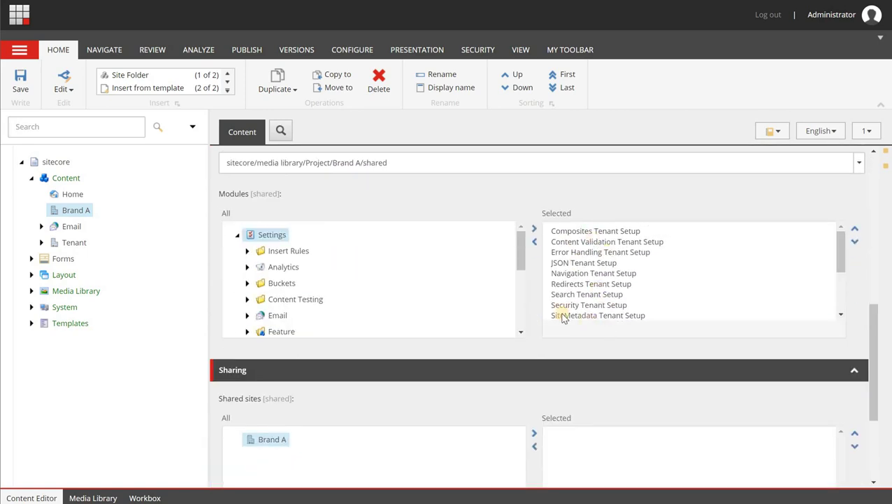
scroll(564, 315, down, 3)
scroll(538, 389, down, 2)
scroll(528, 381, down, 1)
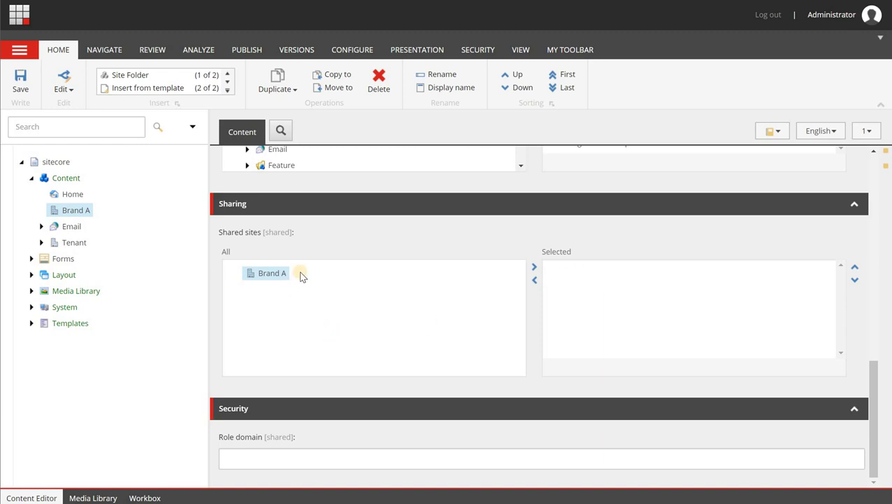
scroll(630, 376, up, 5)
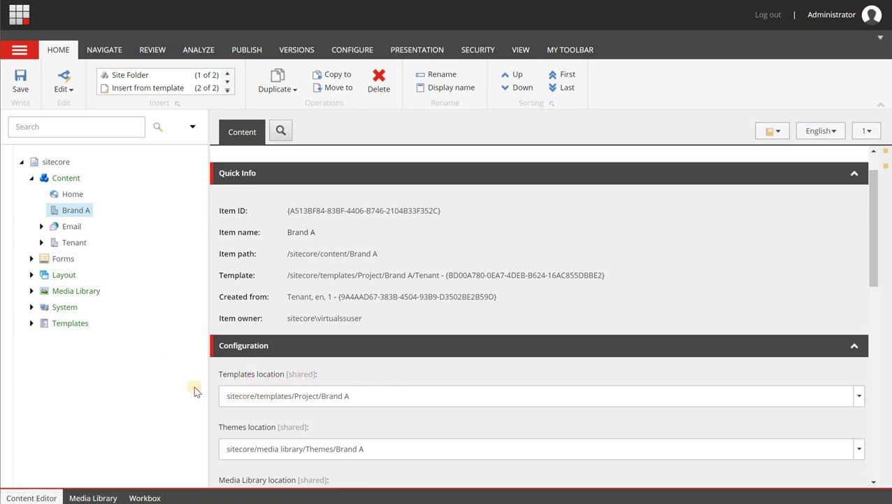
Examine the templates in the Brand A folder under Templates/Project
click(31, 323)
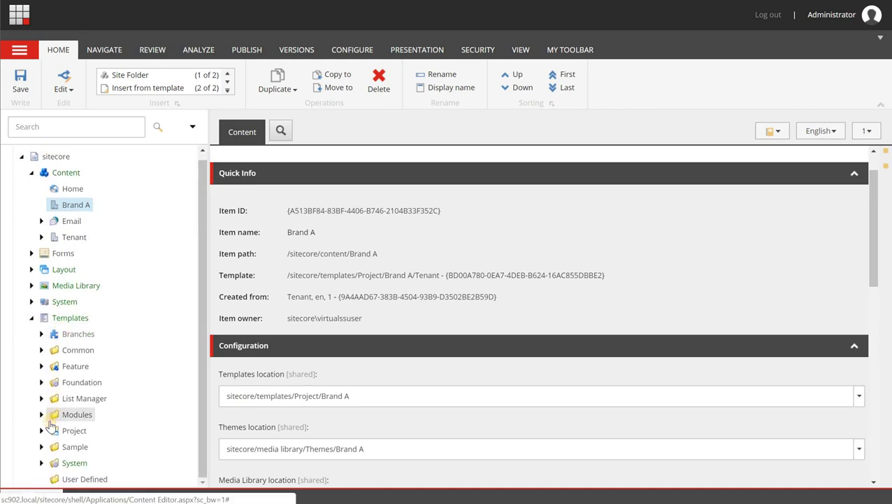
click(42, 431)
scroll(43, 433, down, 1)
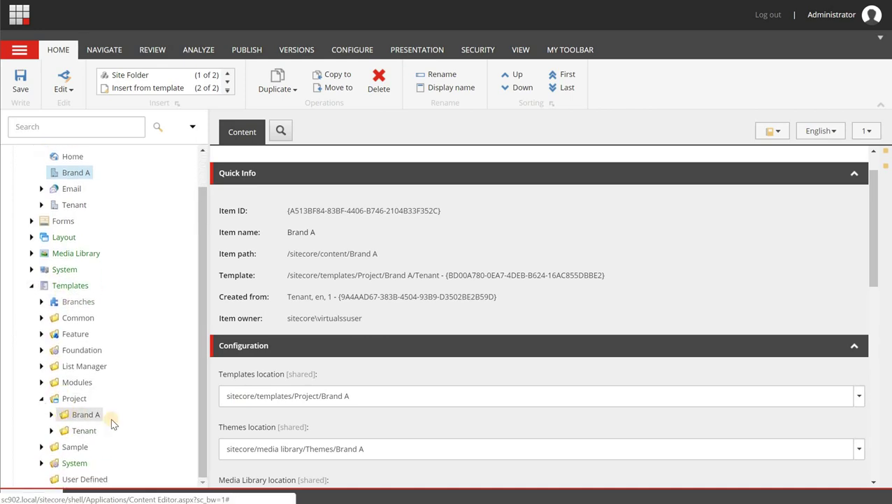
click(52, 414)
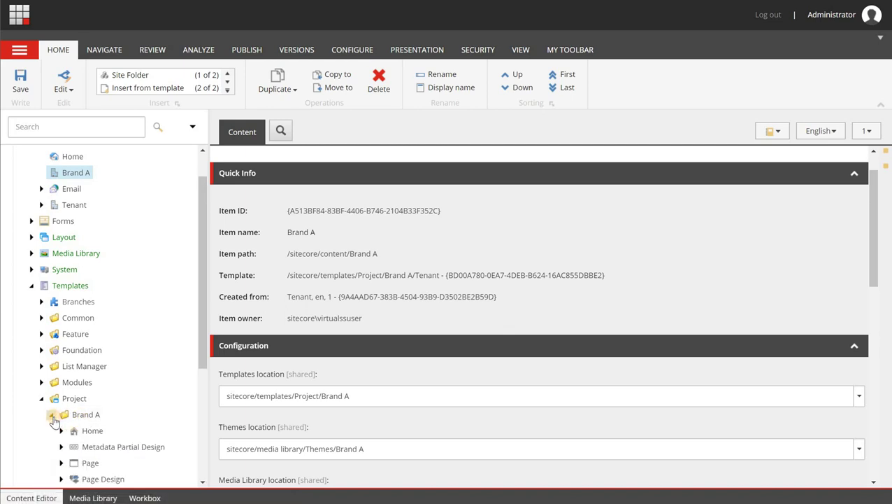
scroll(84, 335, down, 3)
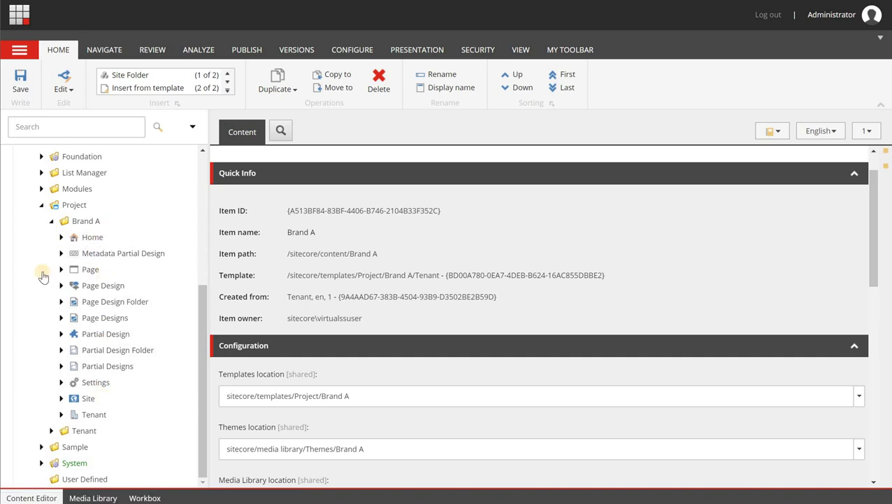
Examine the Brand A folder under Media Library/Project, and collapse the Media Library and Templates branches
scroll(41, 266, up, 3)
click(31, 245)
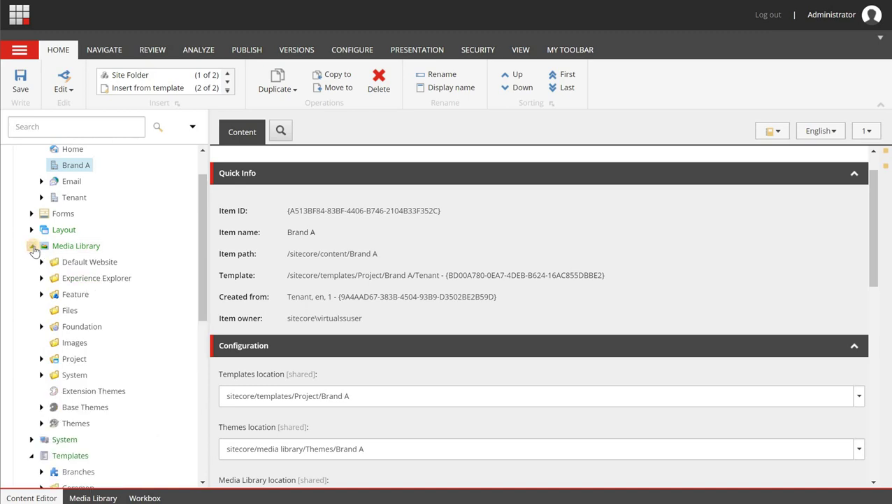
click(41, 358)
scroll(56, 338, down, 1)
click(51, 313)
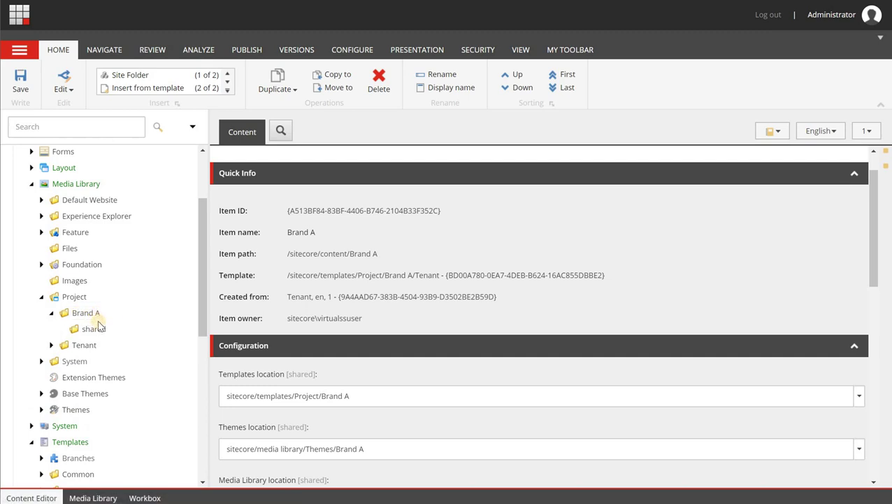
scroll(31, 280, up, 3)
click(31, 290)
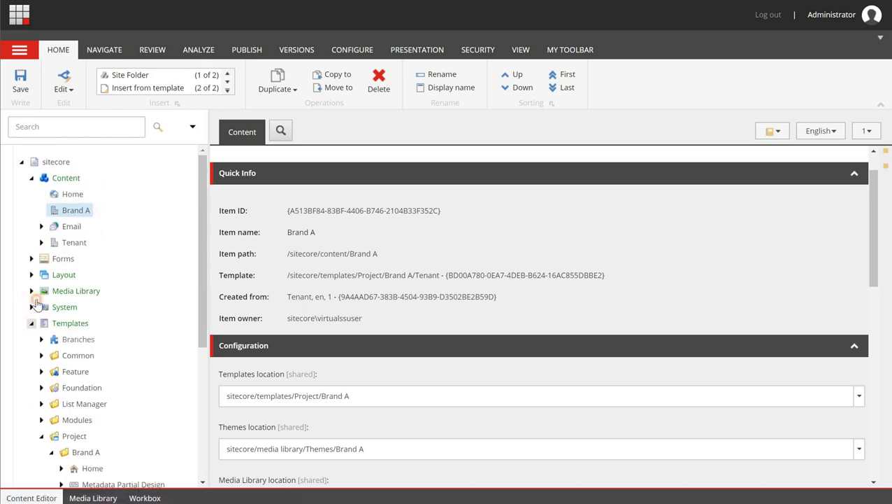
click(30, 323)
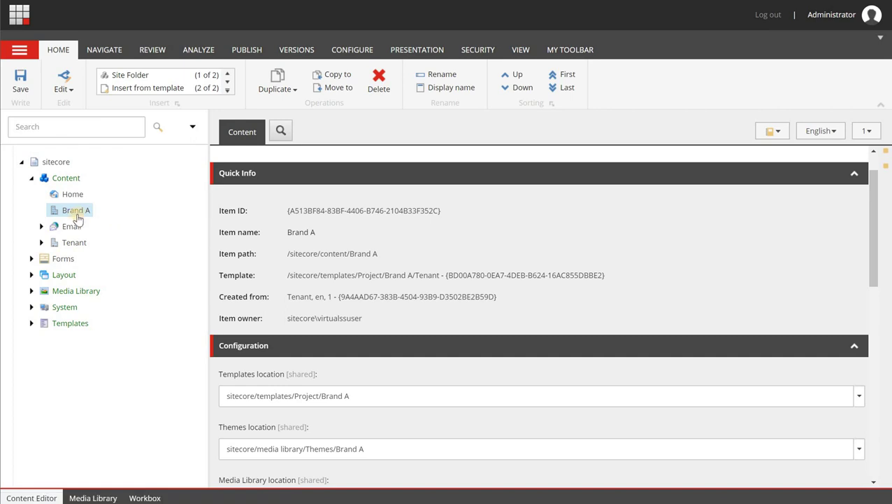
scroll(328, 219, up, 1)
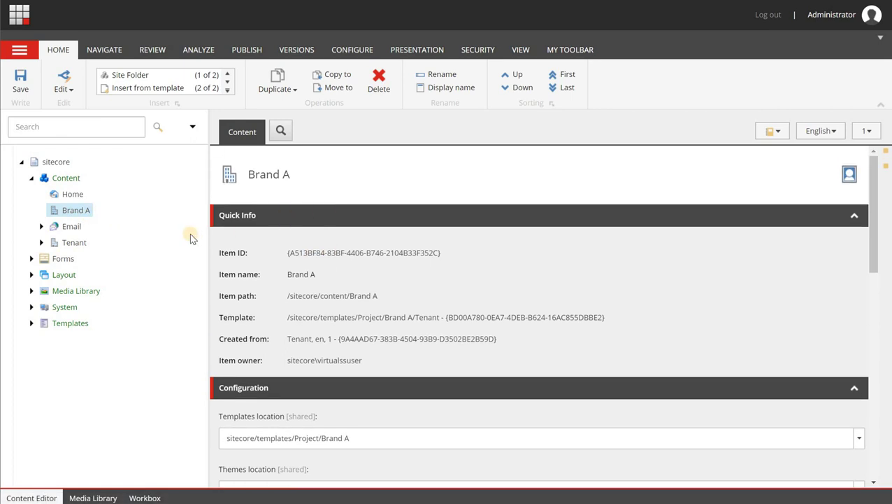
right_click(84, 211)
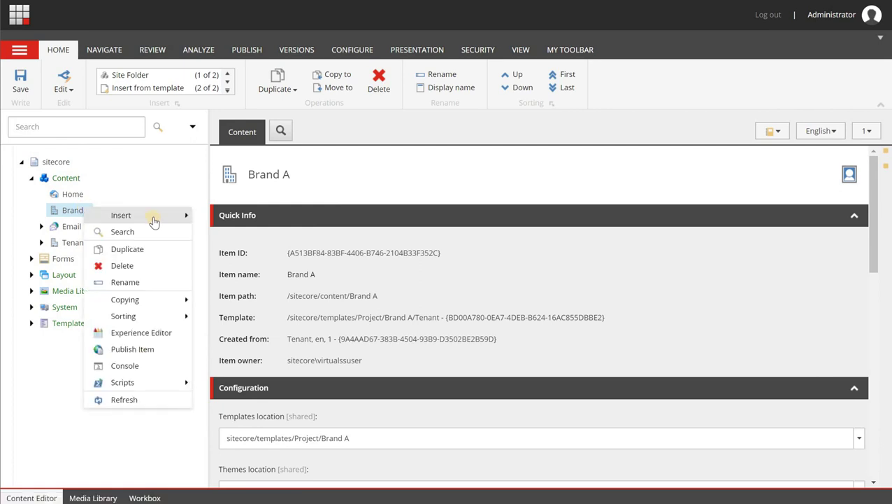
mouse_move(155, 219)
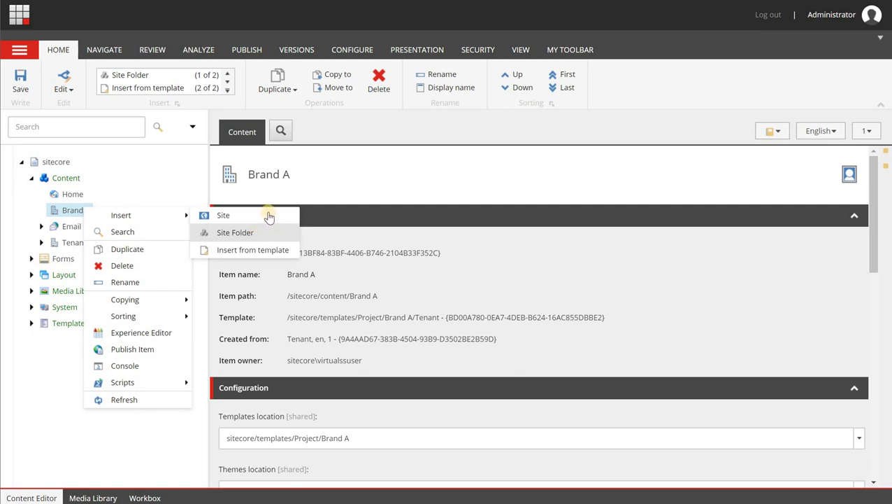
click(223, 215)
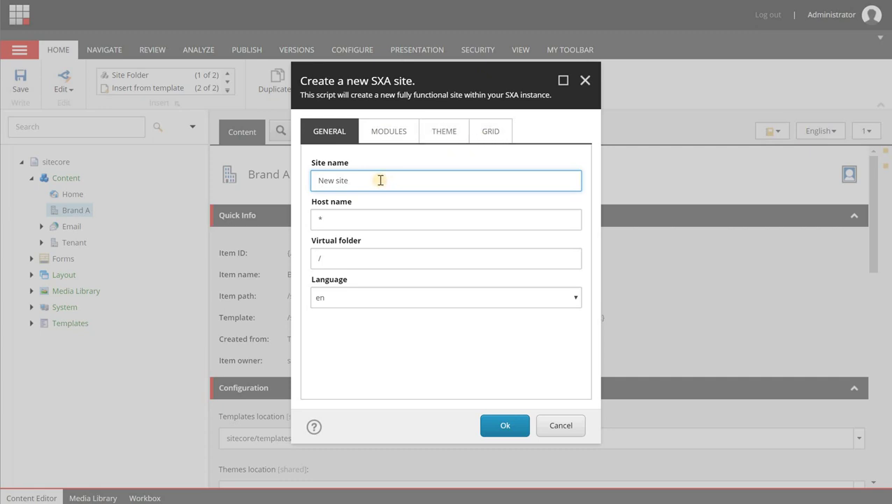
key(ctrl+a)
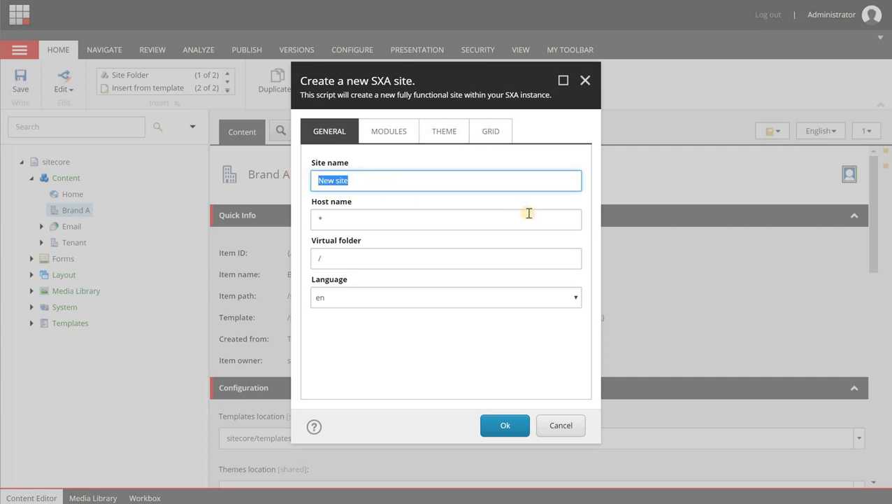
text(www.branda.com)
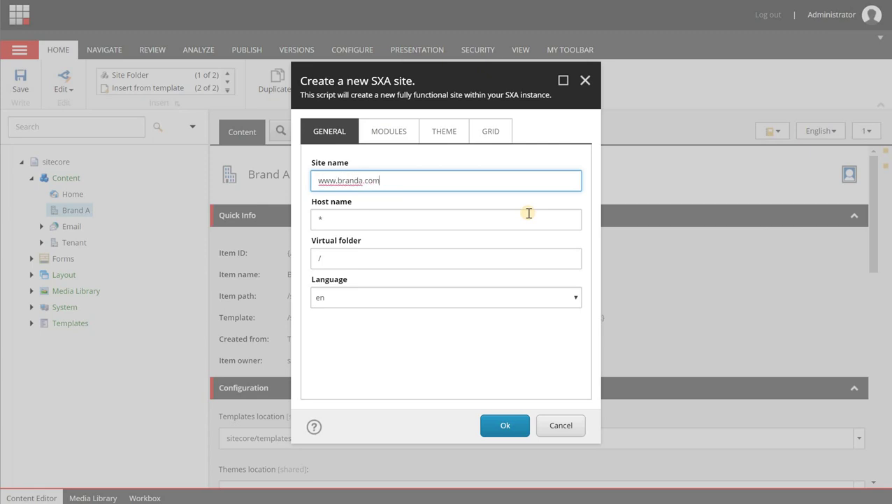
click(378, 216)
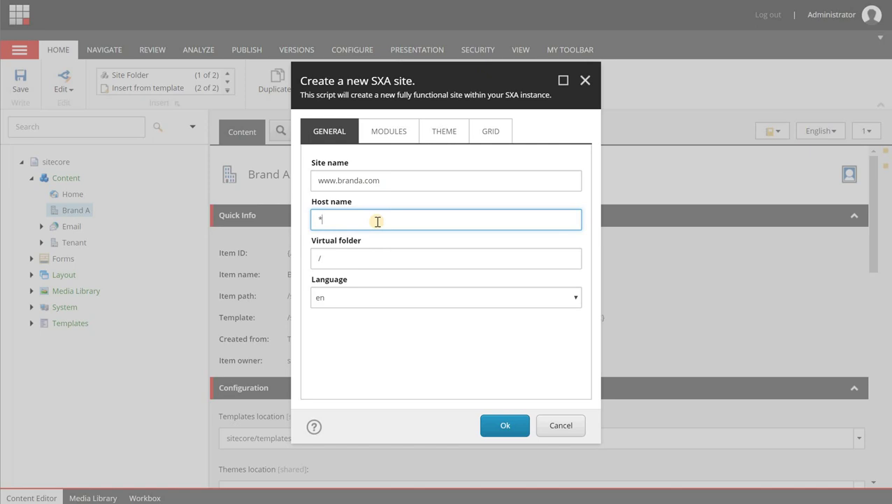
double_click(325, 187)
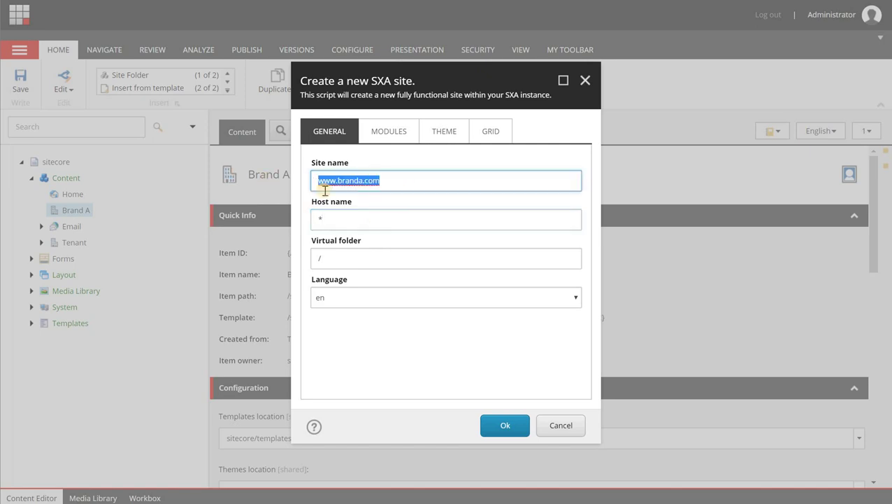
key(ctrl+c)
double_click(319, 219)
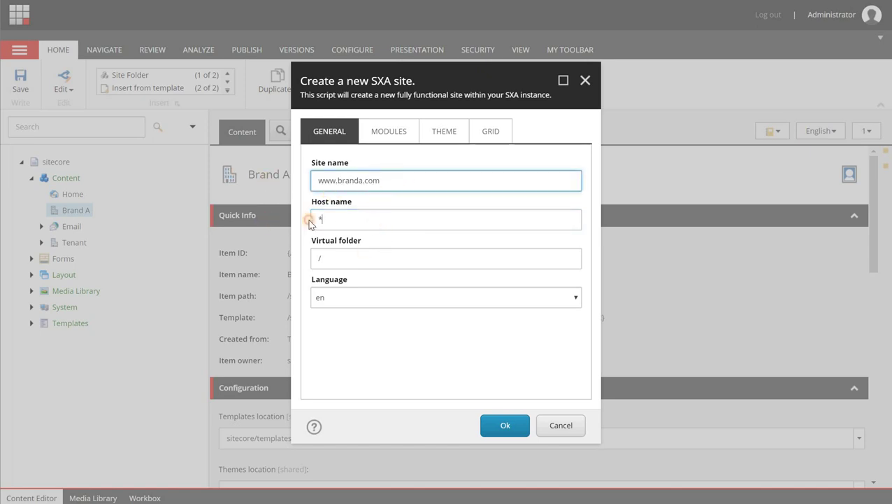
key(ctrl+v)
Replace the new site's name with "Brand A corporate website"
key(shift+Tab)
text(B)
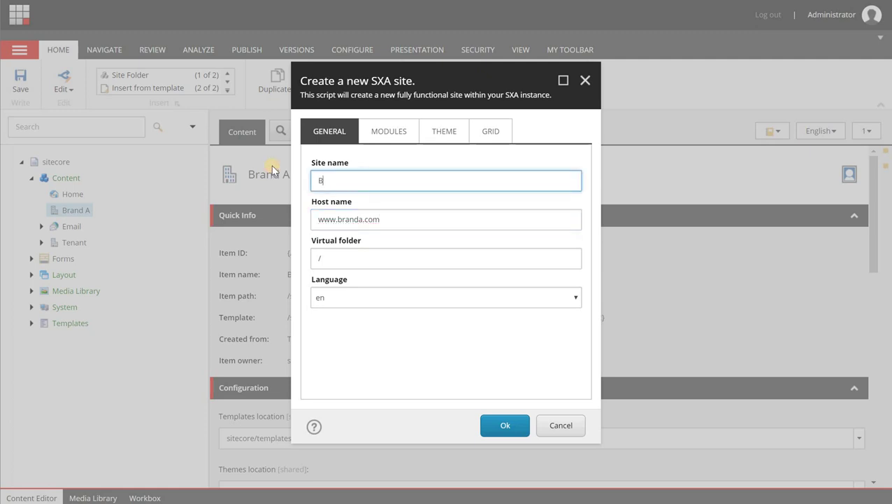
text(rand A corporate website)
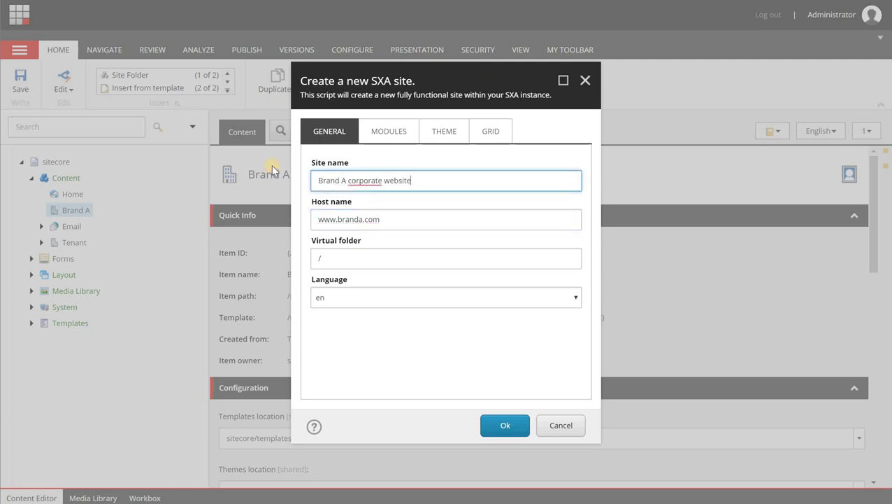
click(406, 222)
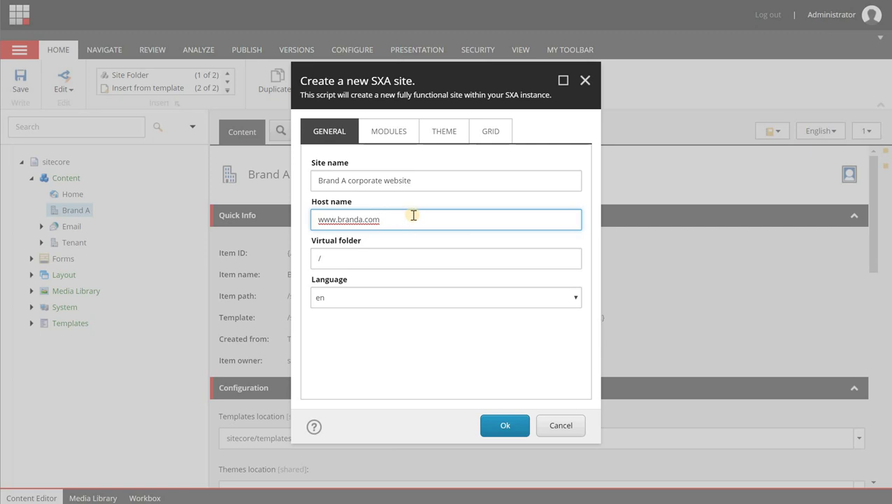
Replace the new site's host name with the wildcard "*", leaving its virtual folder as is
key(ctrl+a)
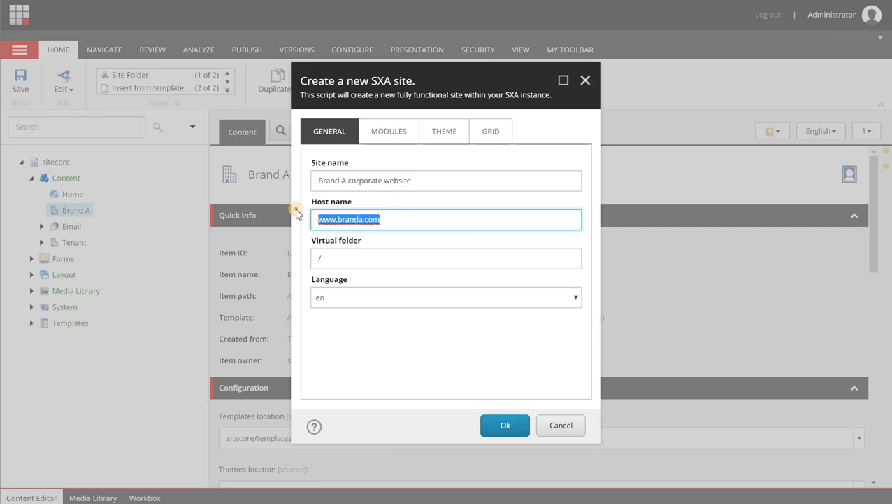
text(*)
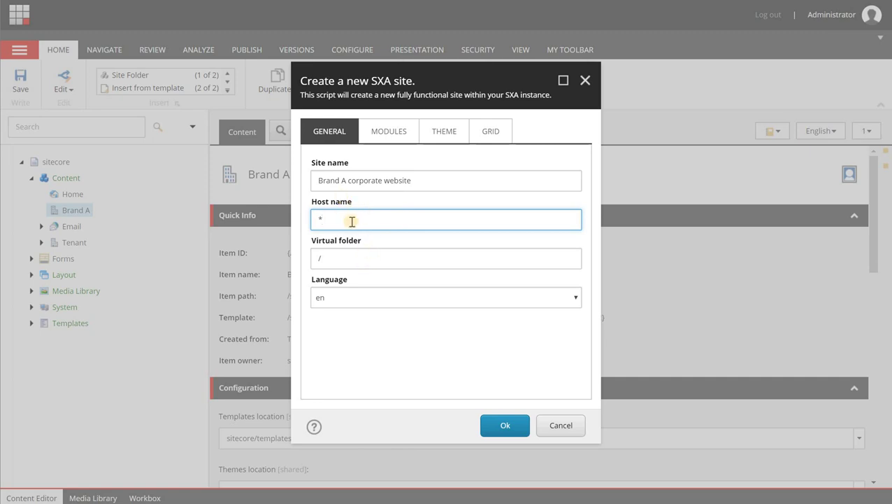
click(375, 253)
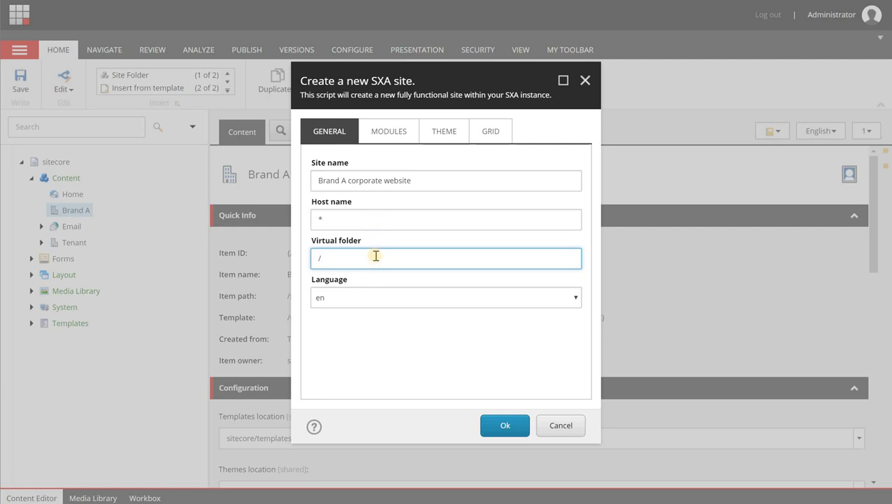
double_click(319, 219)
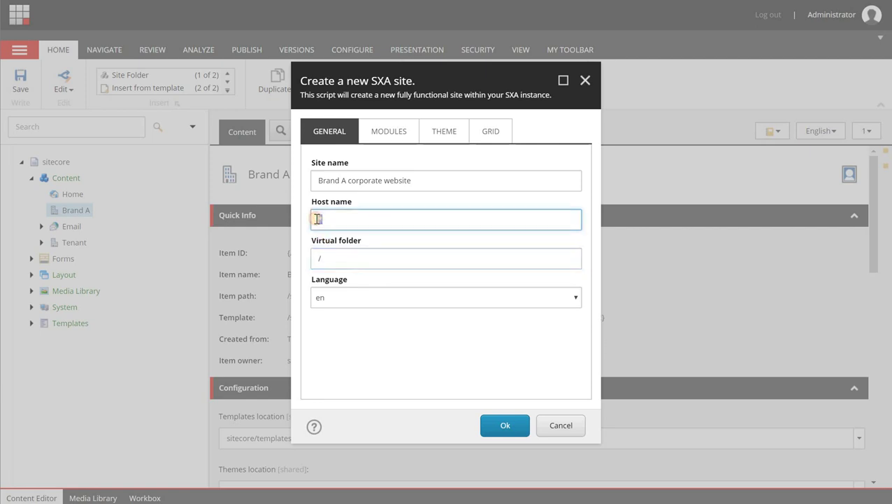
text(www.branda.com)
key(Tab)
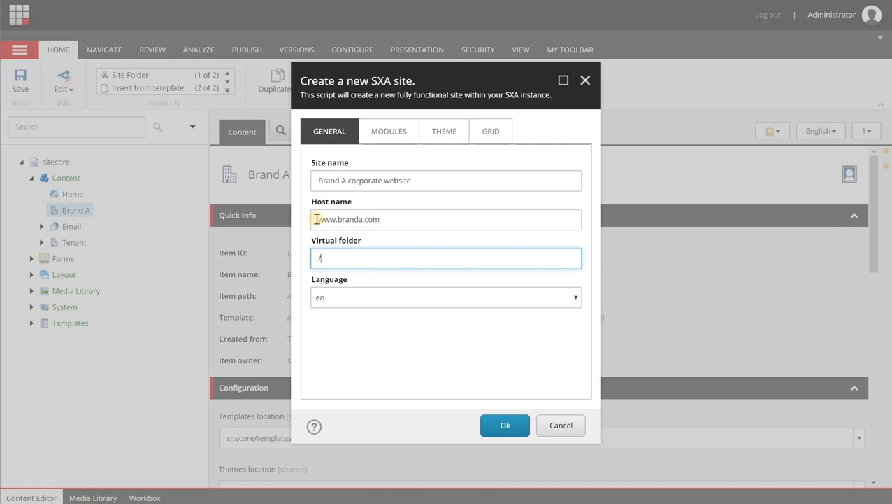
text(employee)
triple_click(313, 258)
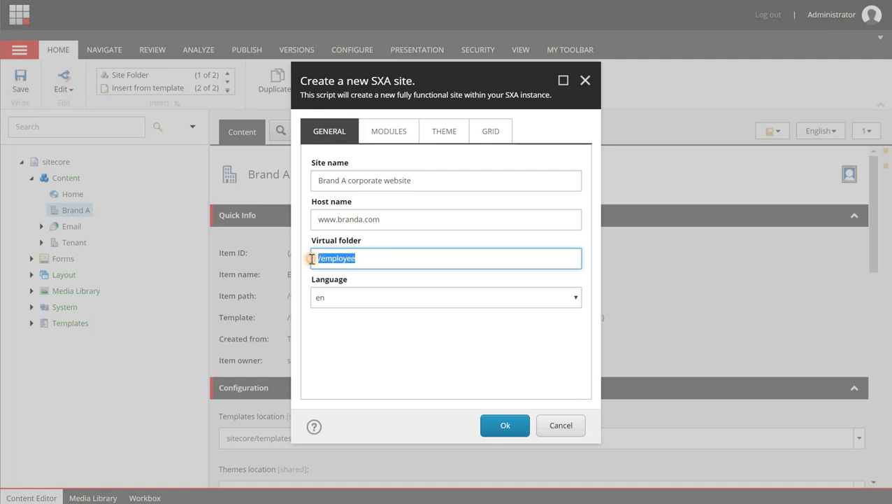
click(415, 219)
key(ctrl+v)
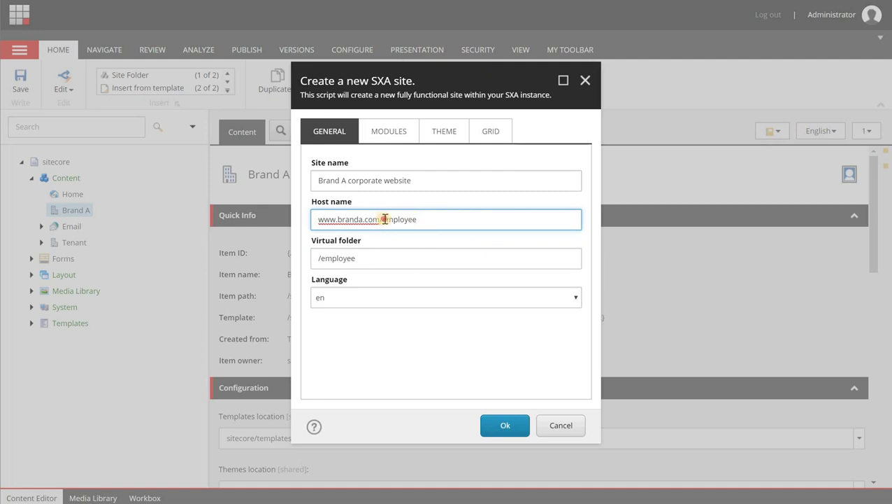
drag(379, 219, 418, 218)
click(422, 218)
Reset the virtual folder to "/" and remove the /employee path from the host name
drag(355, 258, 321, 259)
text(/)
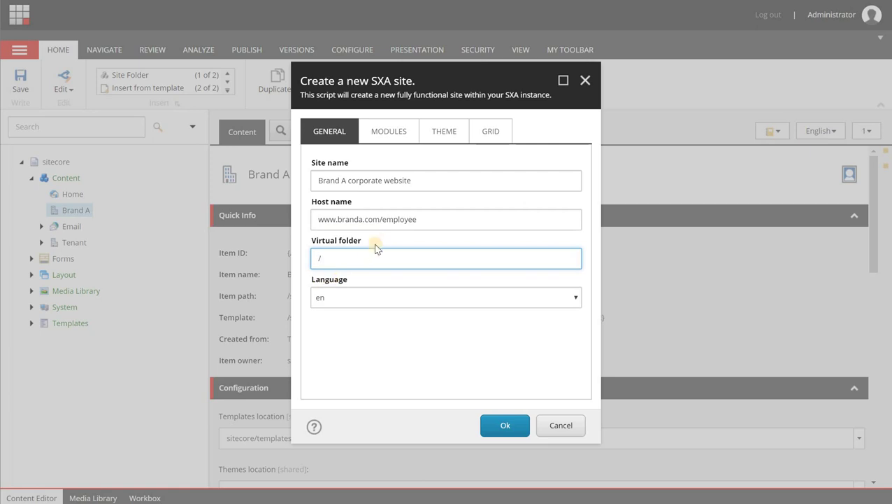
drag(526, 217, 380, 221)
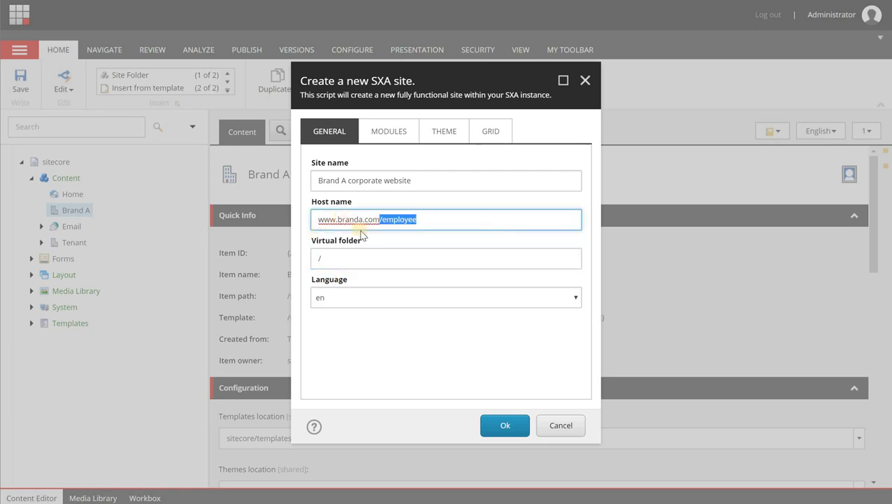
key(BackSpace)
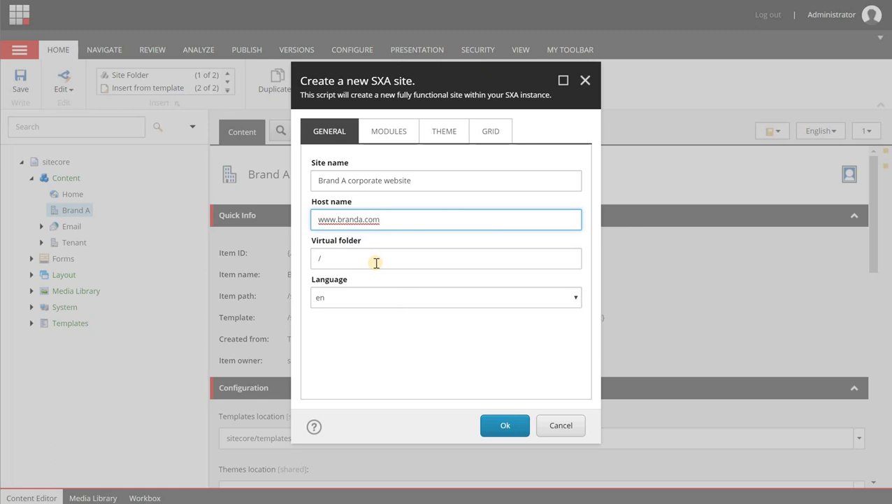
Set the new site's host name to "*" and its virtual folder to /branda
drag(391, 219, 234, 197)
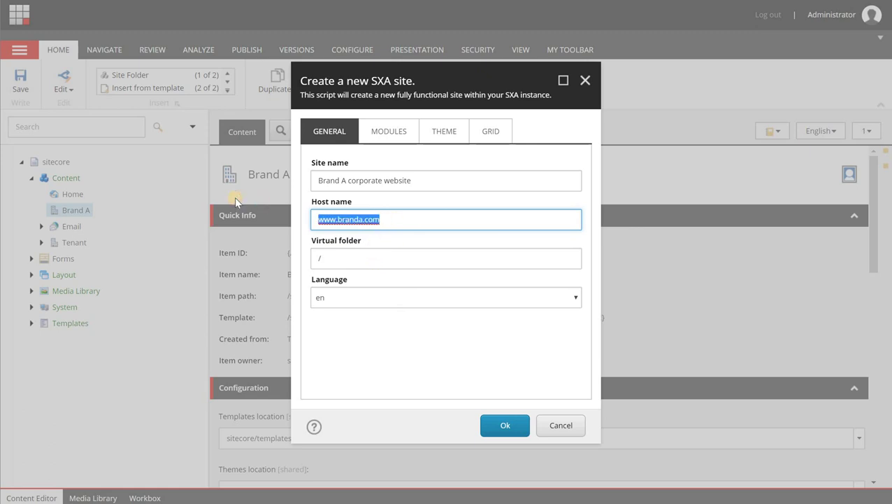
text(*)
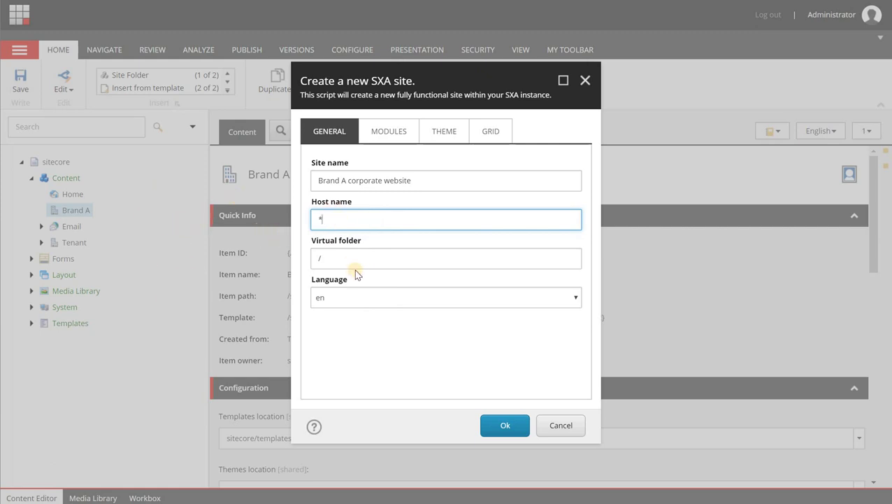
click(383, 255)
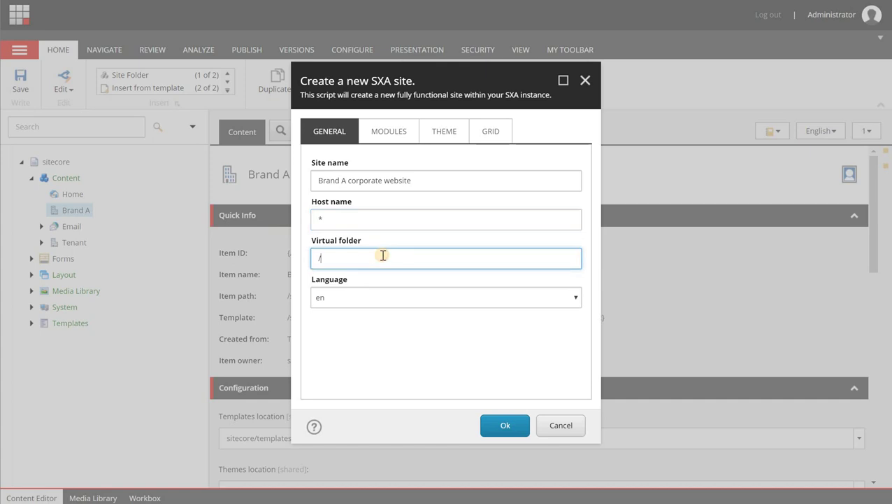
text(branda)
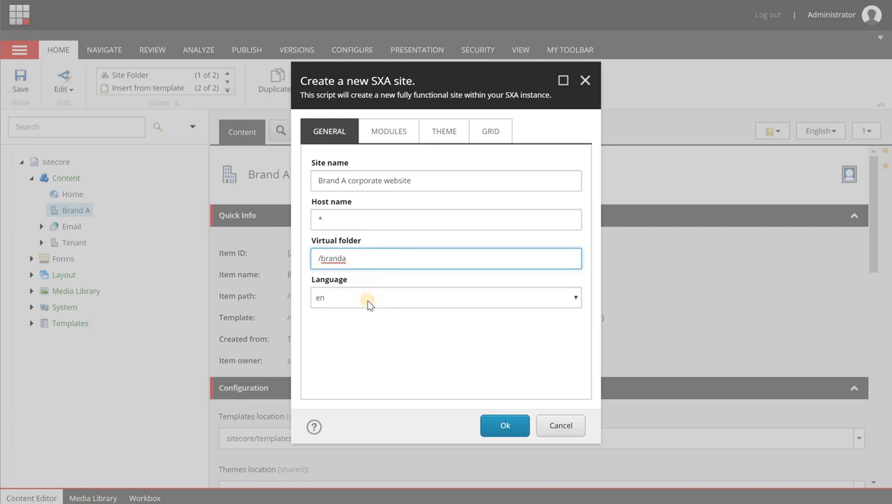
Review the modules offered for the new site and exclude the Analytics module
click(389, 131)
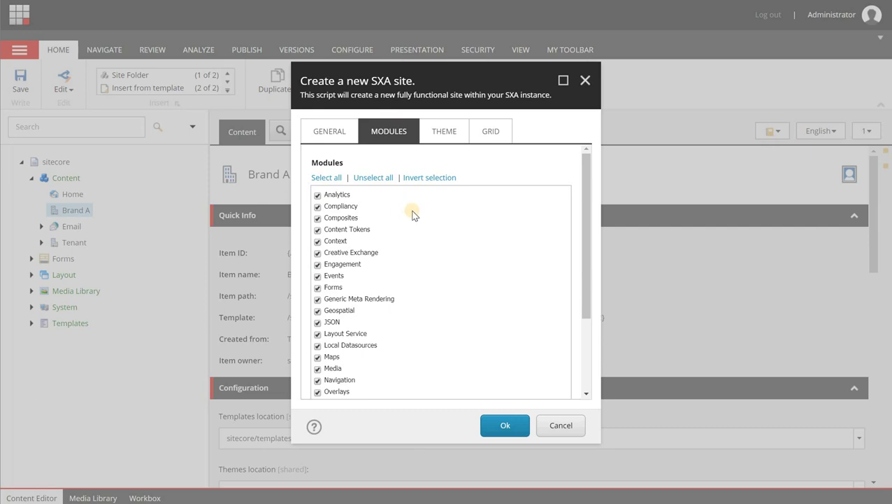
scroll(409, 218, down, 3)
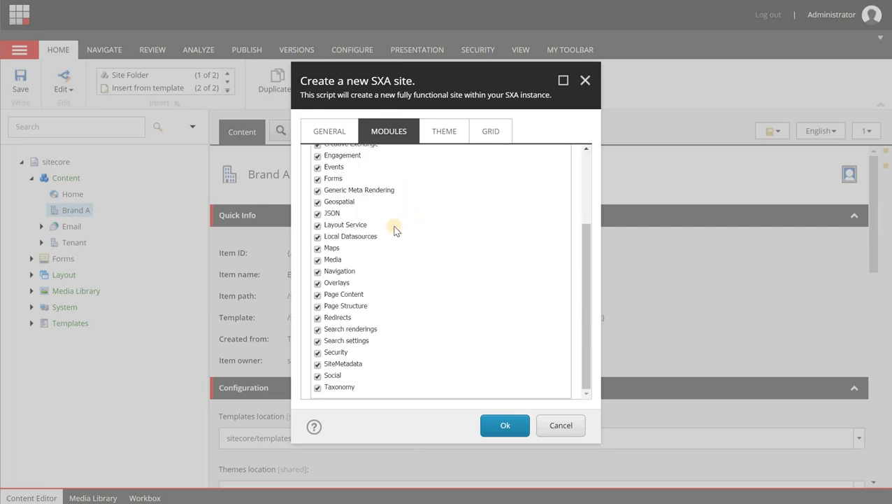
scroll(395, 228, up, 3)
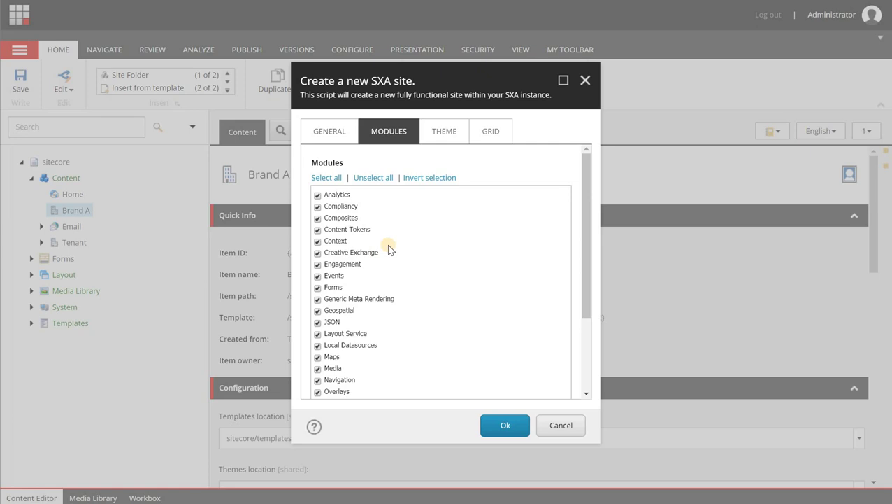
scroll(383, 253, down, 3)
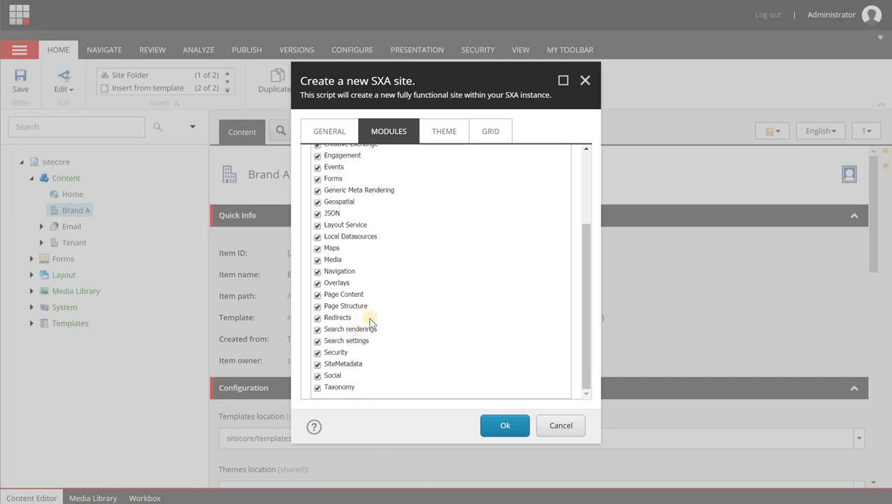
scroll(343, 266, up, 5)
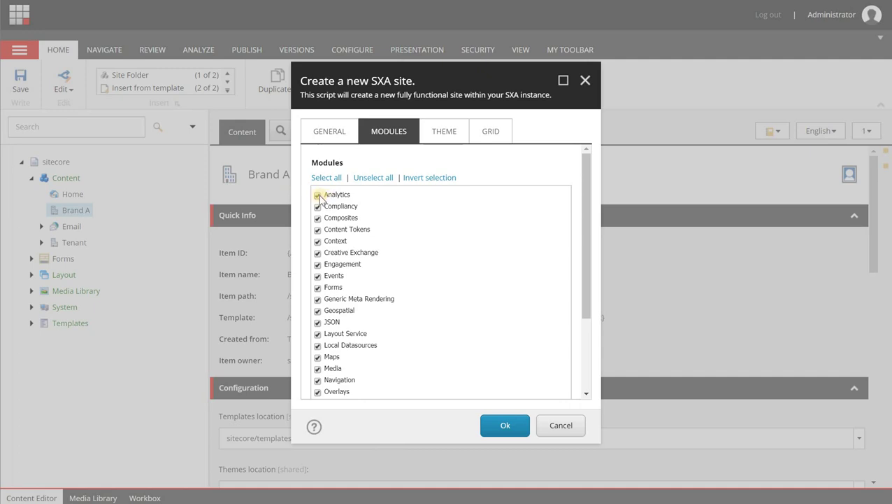
click(336, 195)
Enable creating a new theme for the site and name it "Brand A"
click(447, 133)
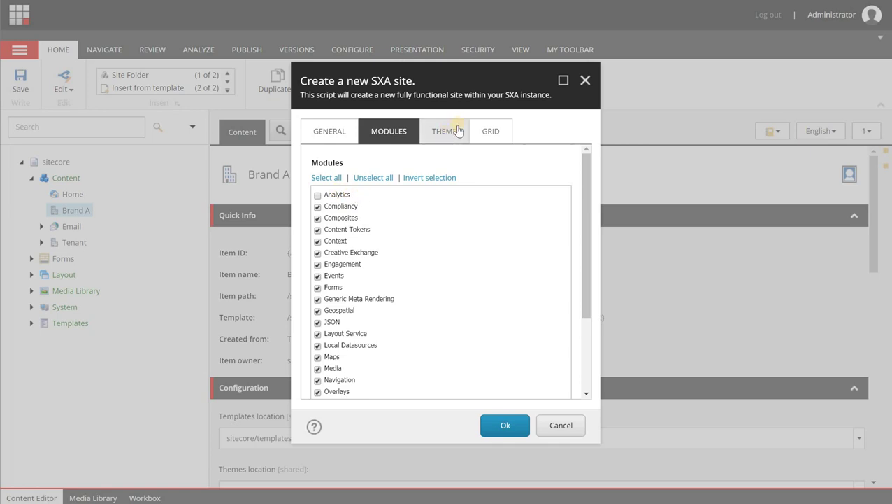
click(458, 131)
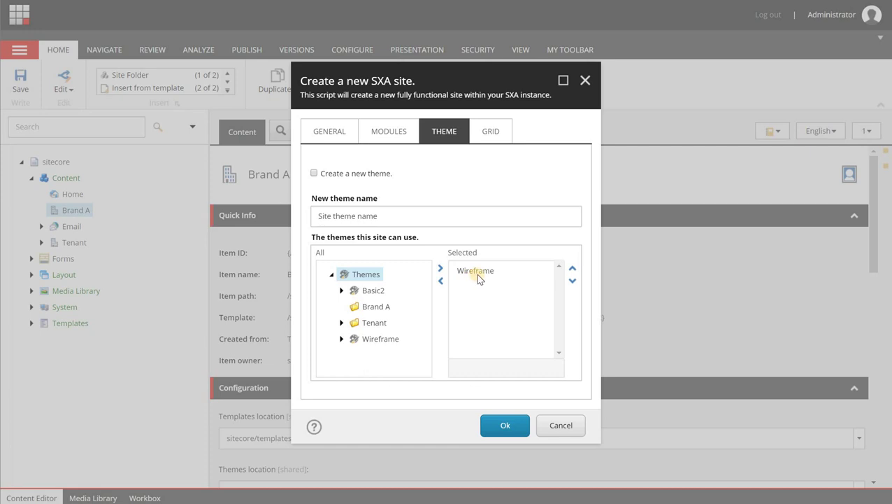
click(314, 173)
triple_click(417, 217)
text(Brand A)
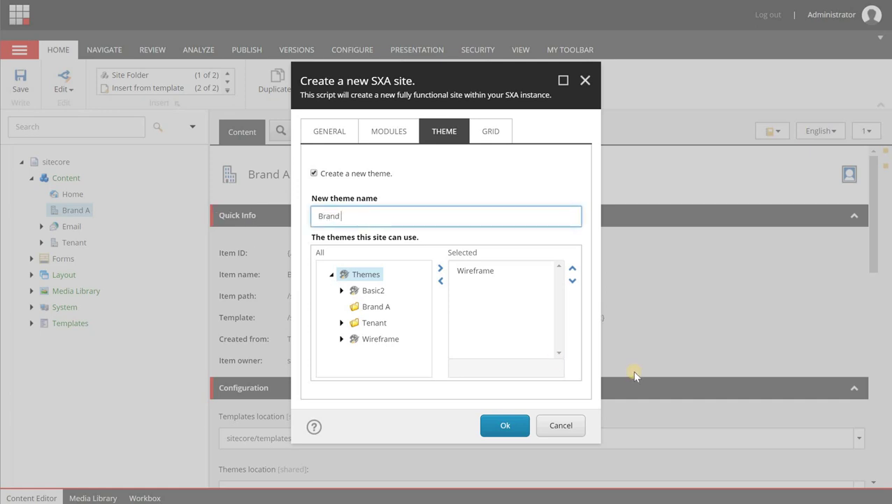
Check the available grid systems, keep Bootstrap, create the site and dismiss the completion dialog
click(491, 133)
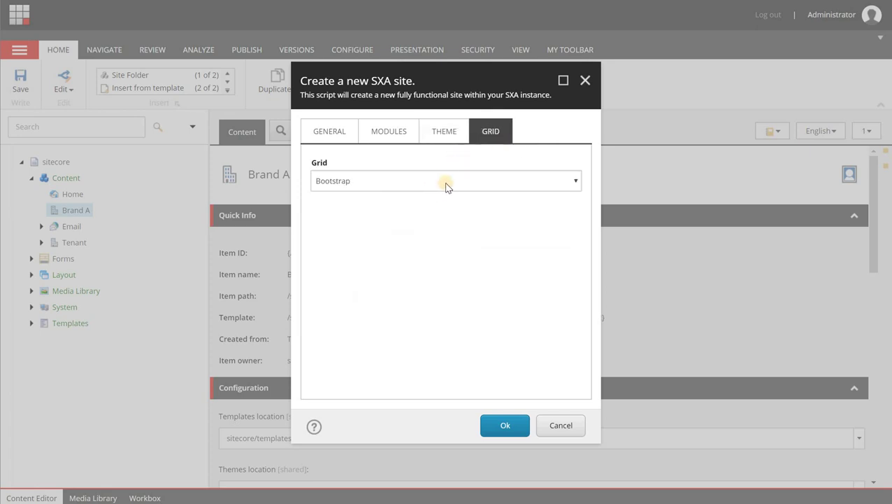
click(390, 186)
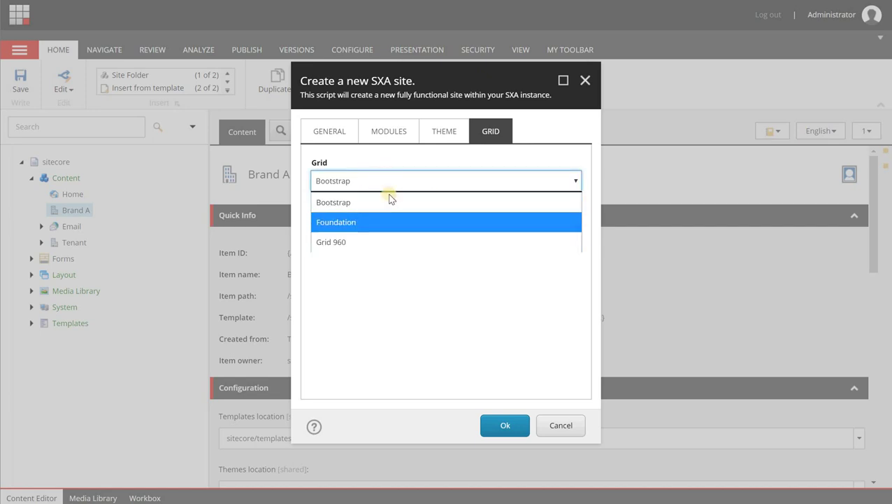
click(379, 297)
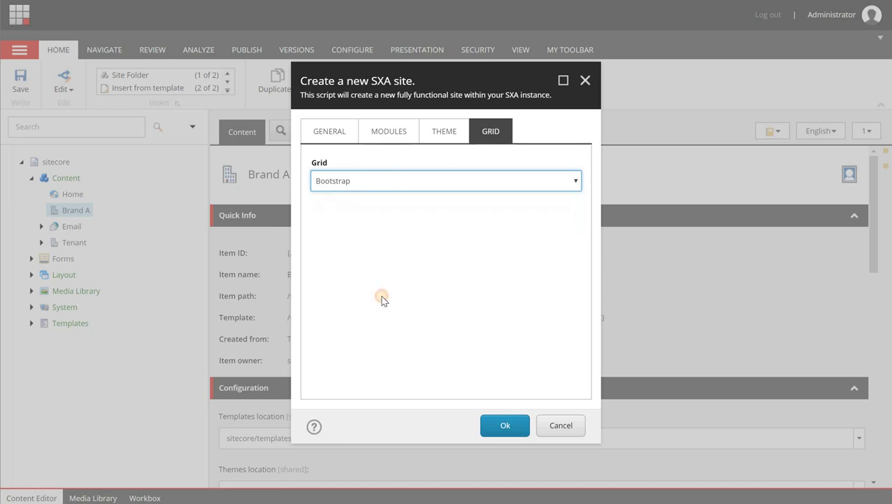
click(507, 426)
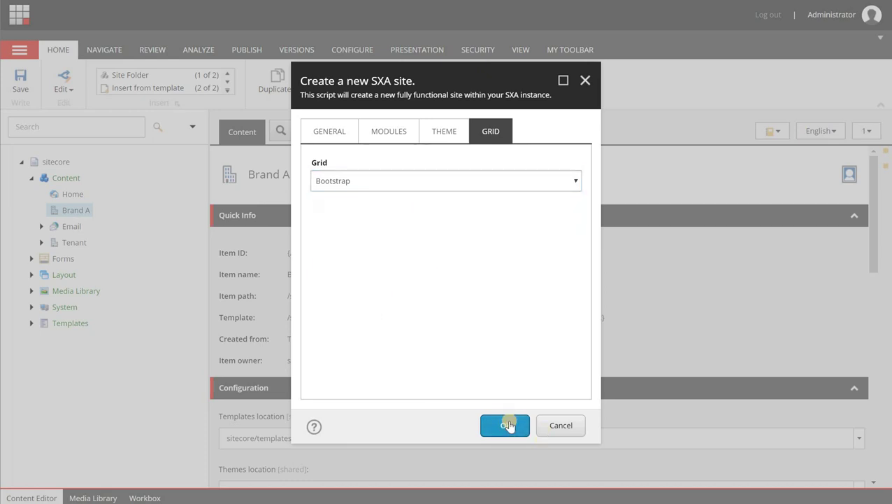
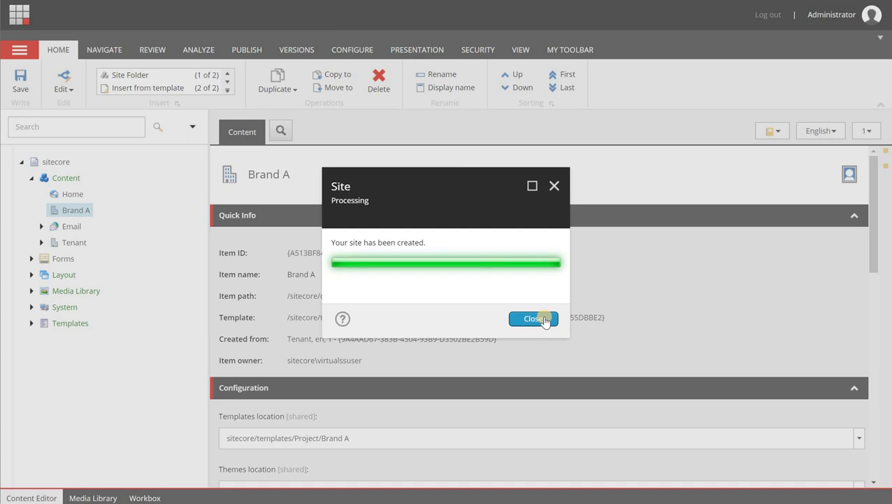
click(545, 319)
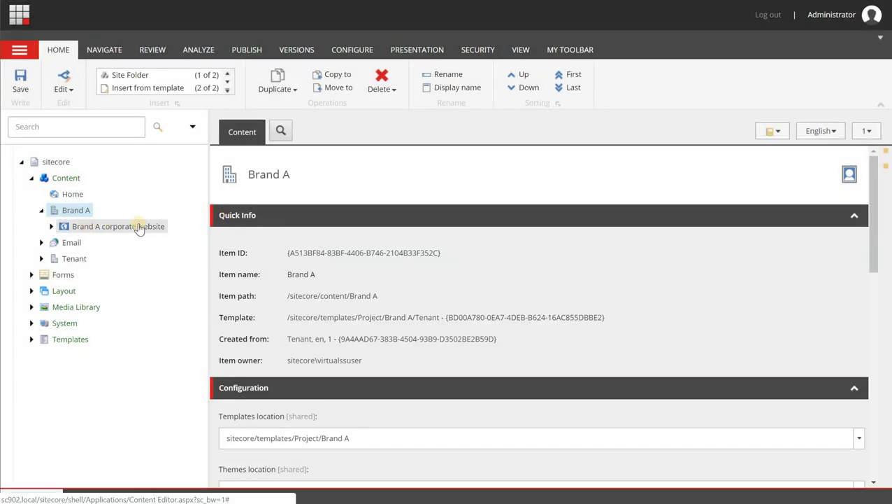
Examine the Brand A corporate website's structure in the content tree, including its Home and Media items
click(51, 226)
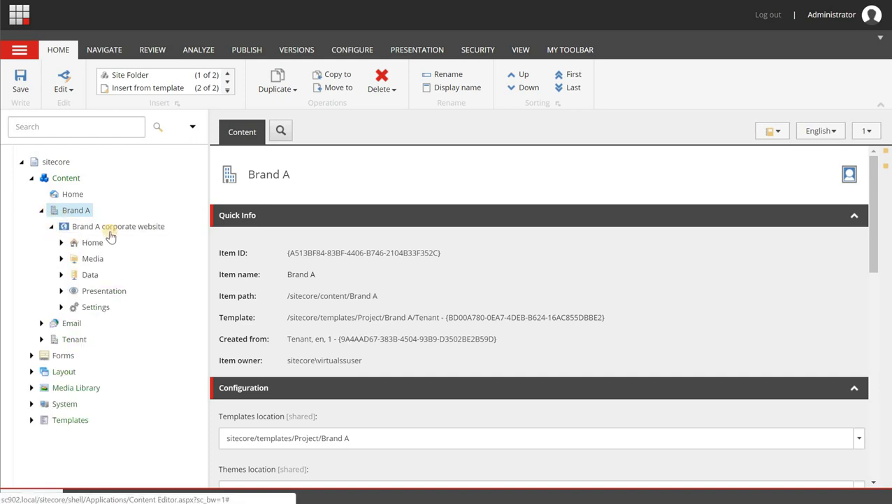
click(60, 242)
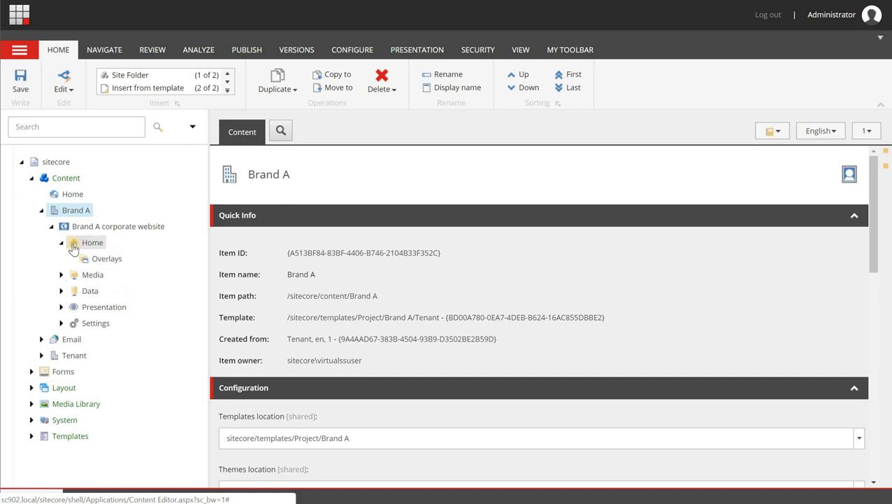
click(62, 243)
click(60, 258)
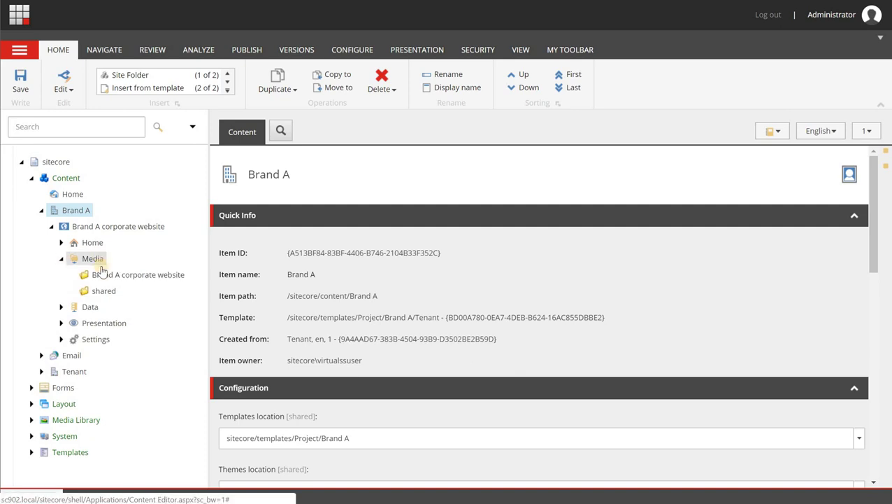
Compare the Brand A folders under Media Library/Project with the site's Media item
click(30, 421)
scroll(34, 392, down, 2)
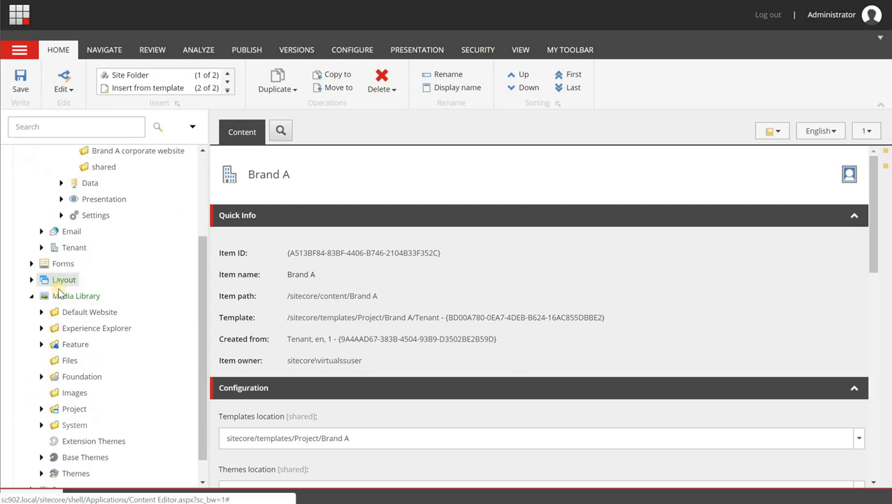
click(41, 408)
scroll(64, 390, down, 1)
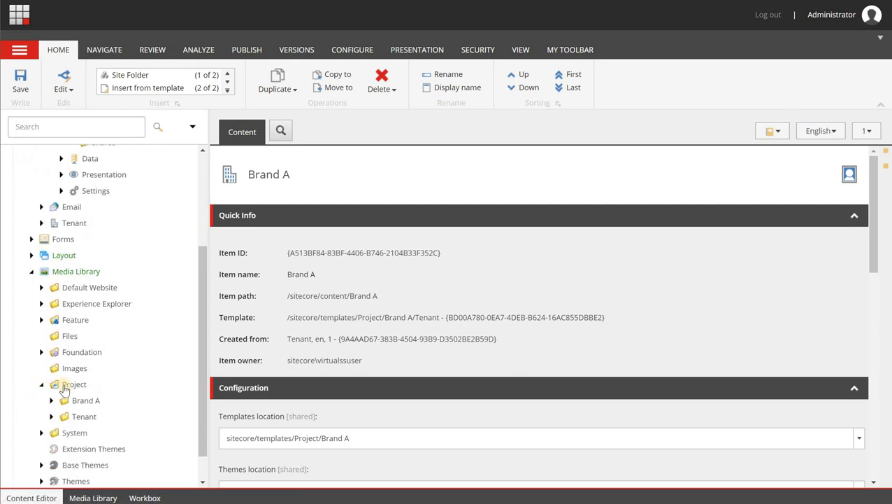
click(51, 366)
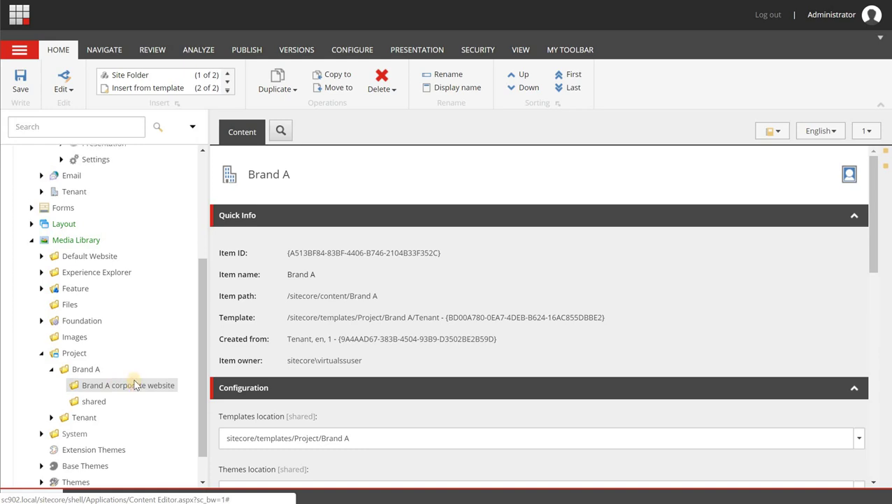
scroll(132, 385, up, 5)
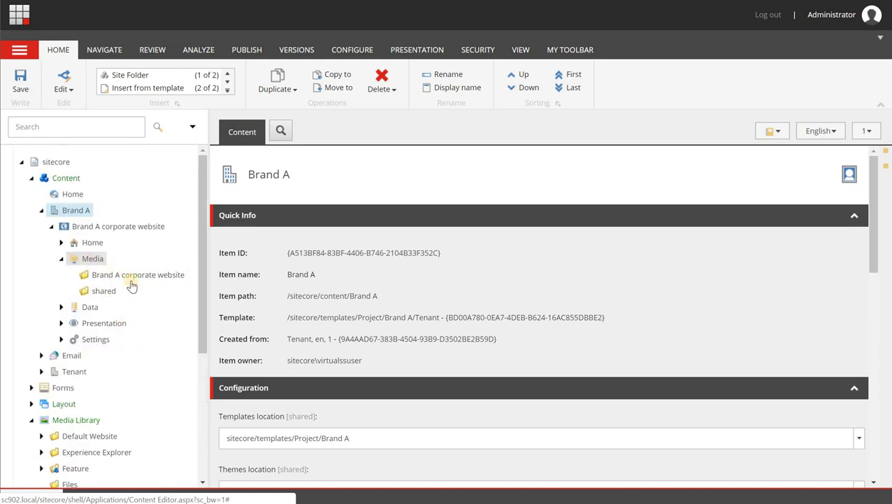
Review the Brand A project folders in the Media Library once more and collapse the site's Media item
scroll(115, 396, down, 3)
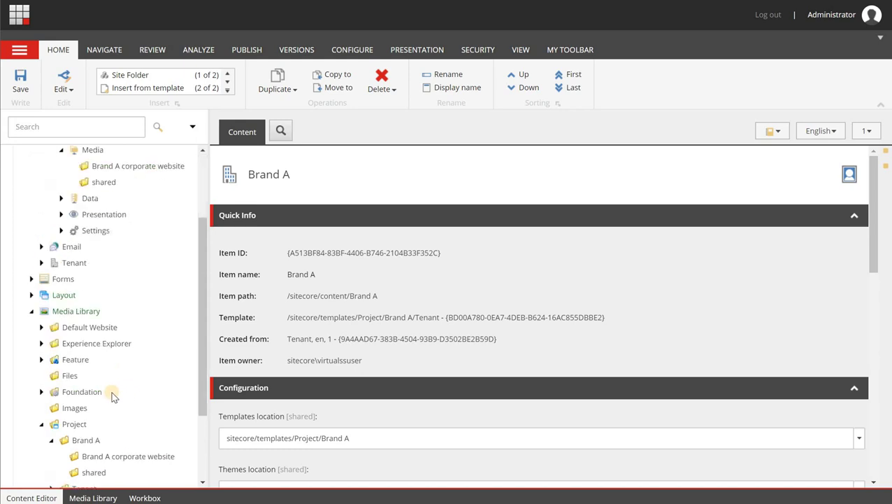
scroll(111, 391, down, 2)
scroll(97, 277, up, 5)
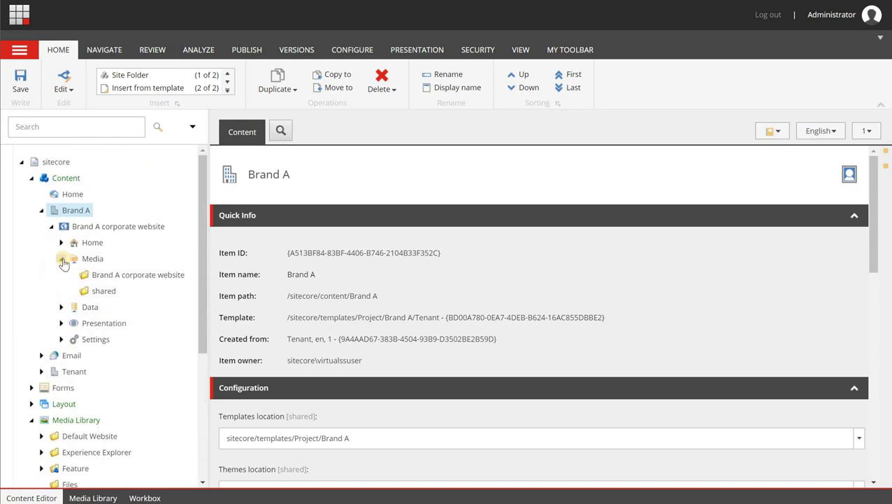
click(62, 260)
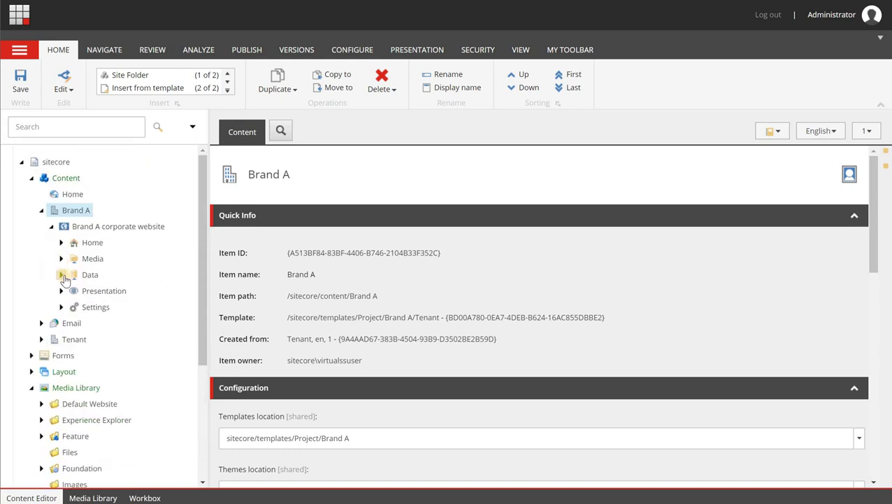
Examine the data source folders under the site's Data item, from Accordions to Videos, and collapse it again
click(62, 275)
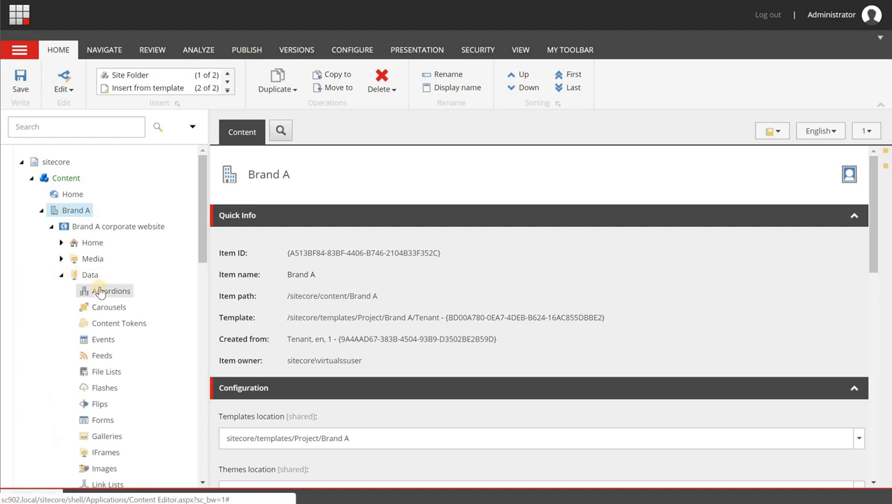
scroll(105, 292, down, 2)
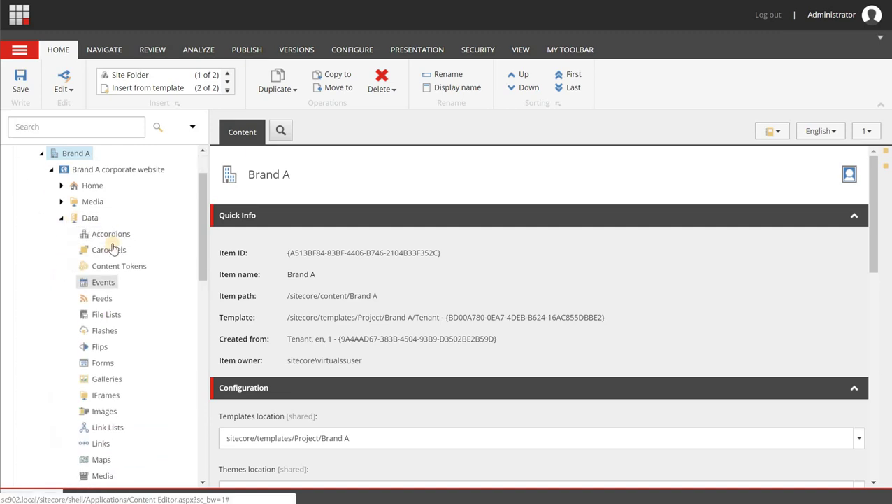
scroll(116, 239, down, 6)
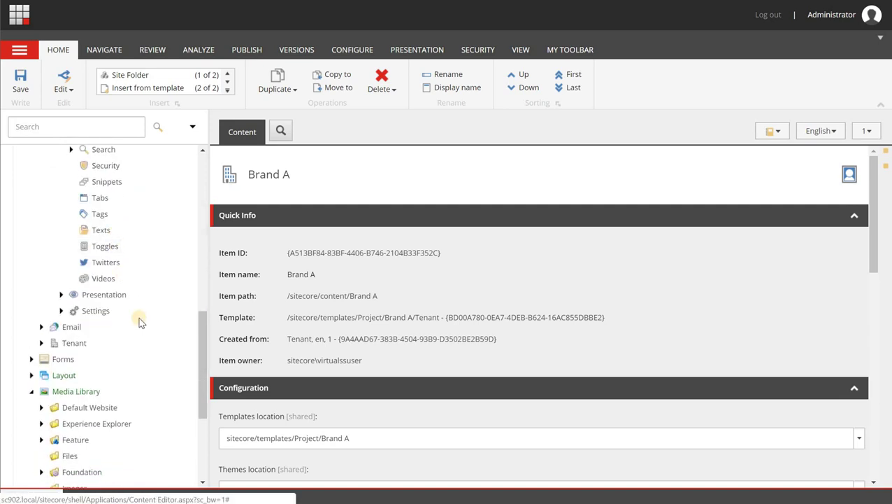
scroll(105, 245, up, 3)
scroll(111, 245, up, 1)
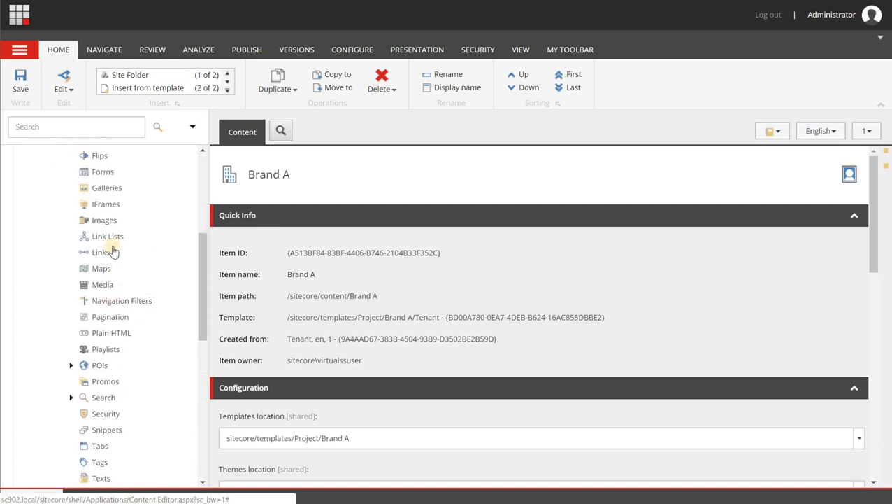
scroll(112, 253, up, 3)
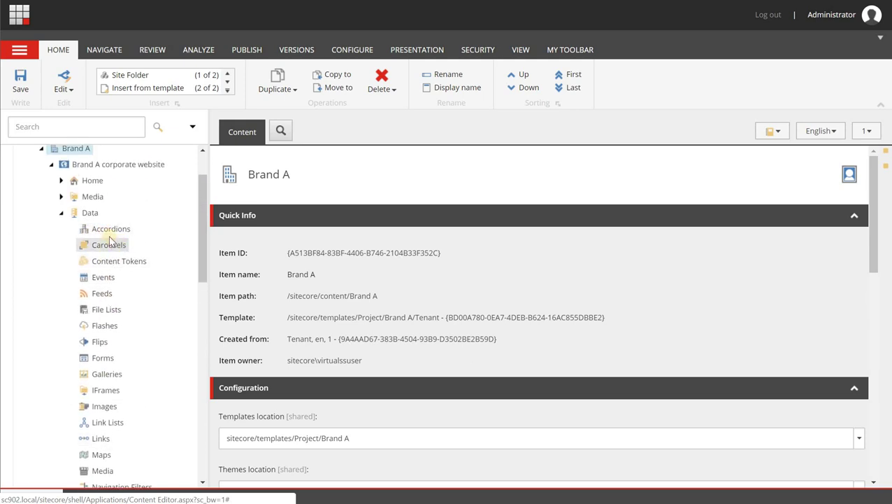
click(61, 213)
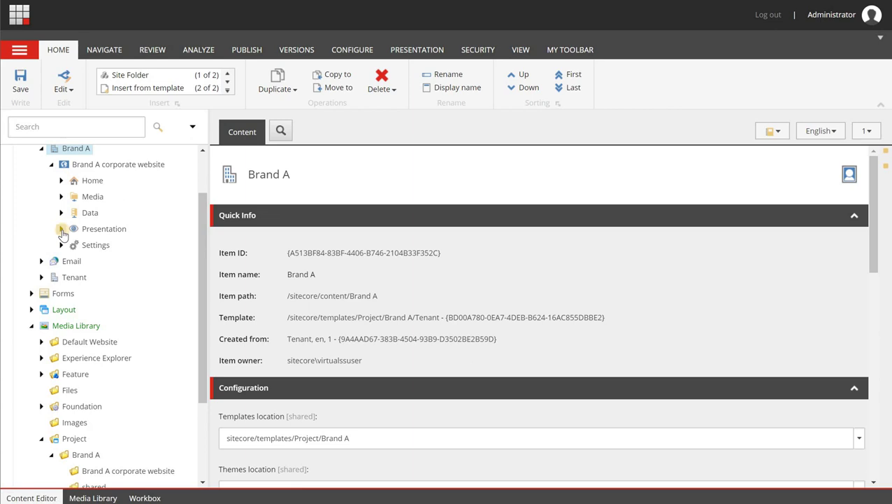
Examine the site's Presentation item and the component entries under its Rendering Variants, then collapse both
click(62, 228)
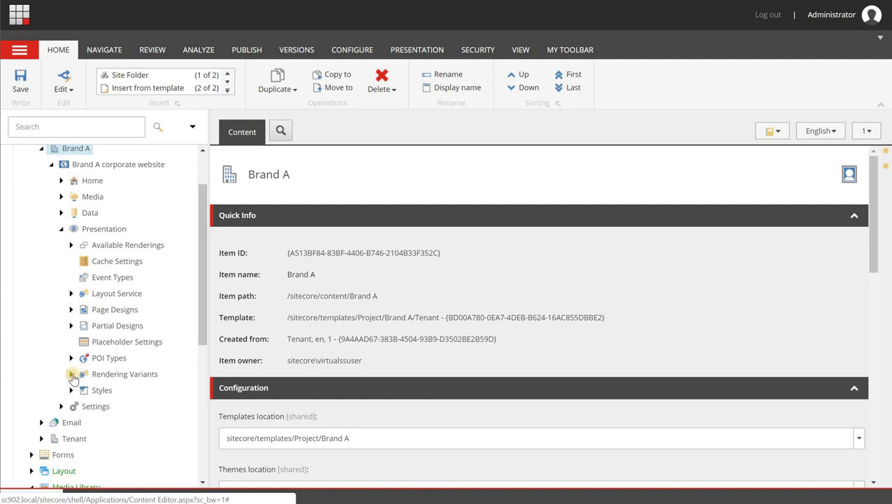
scroll(74, 374, down, 2)
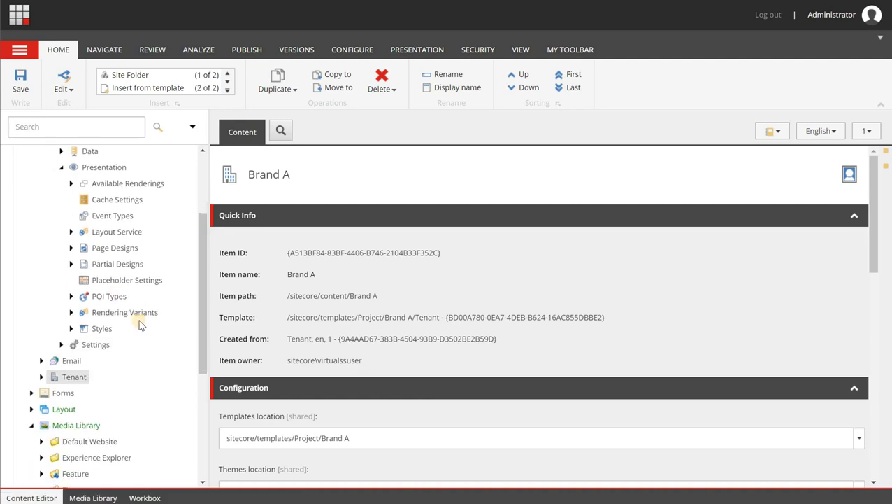
click(71, 311)
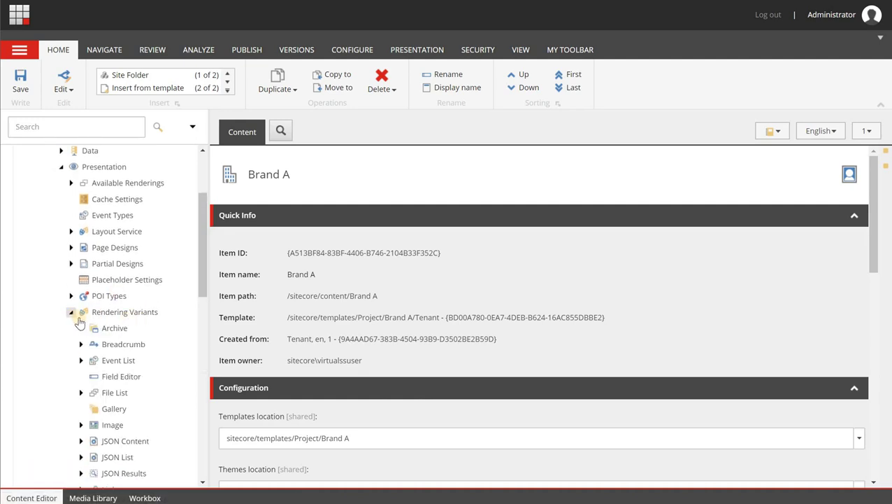
scroll(79, 322, down, 10)
scroll(115, 308, up, 7)
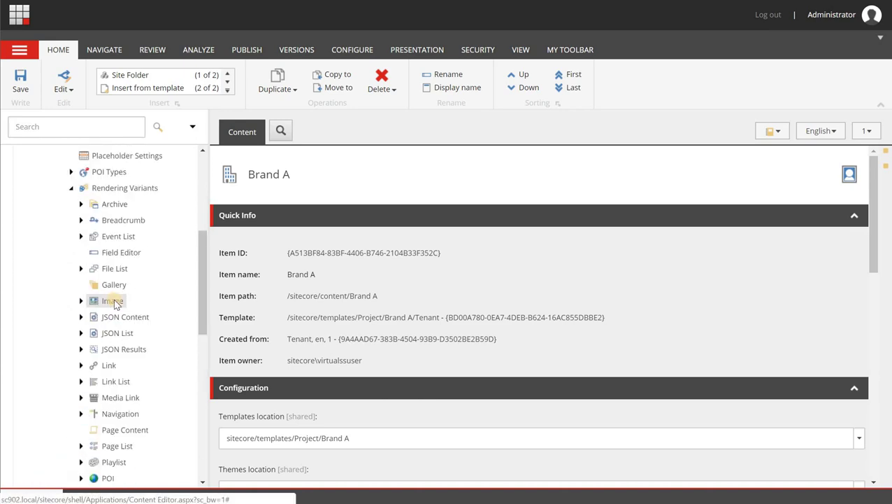
scroll(115, 305, up, 3)
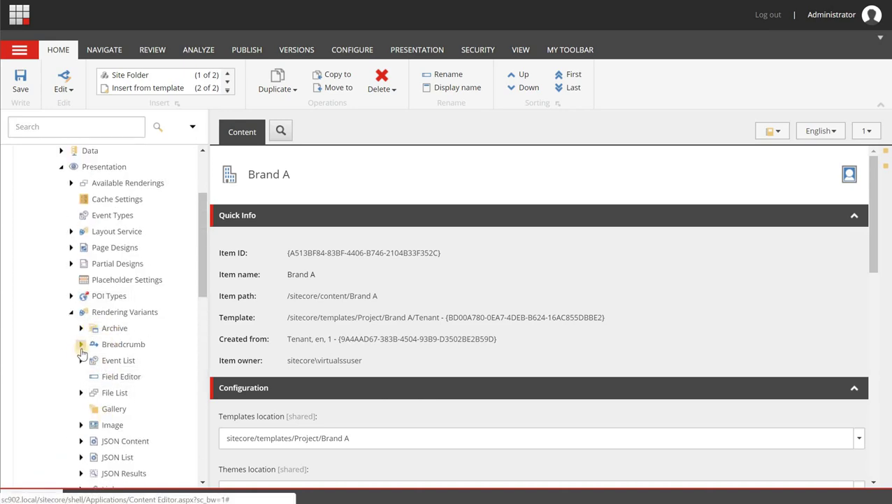
scroll(82, 353, down, 3)
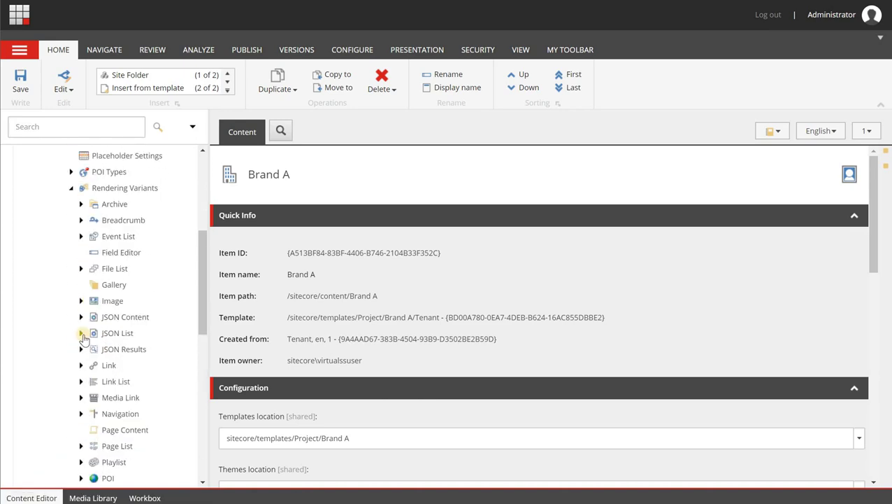
click(70, 189)
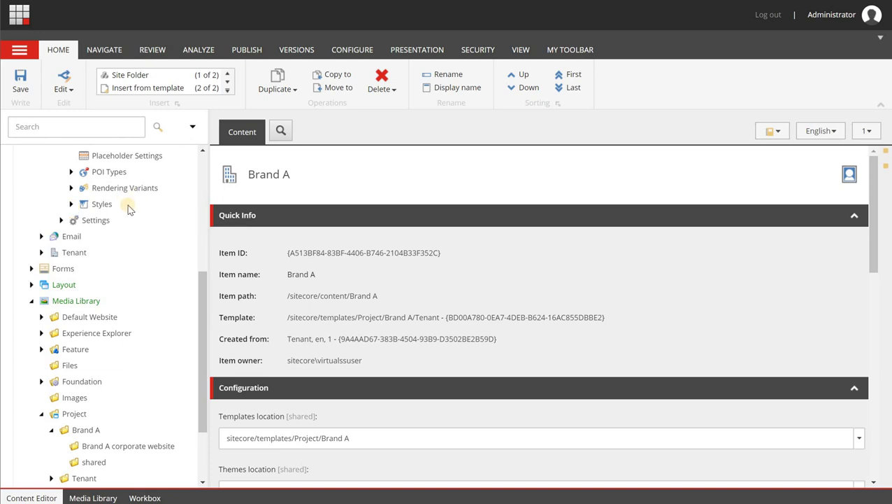
scroll(124, 205, up, 4)
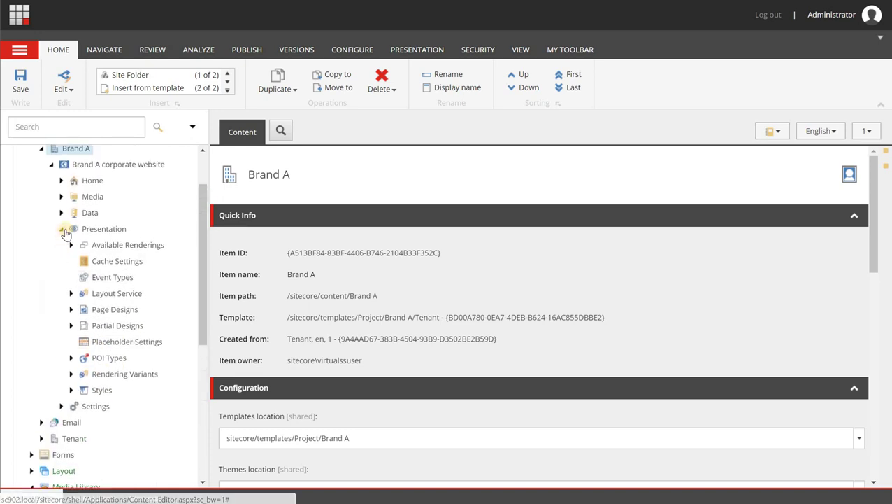
click(61, 229)
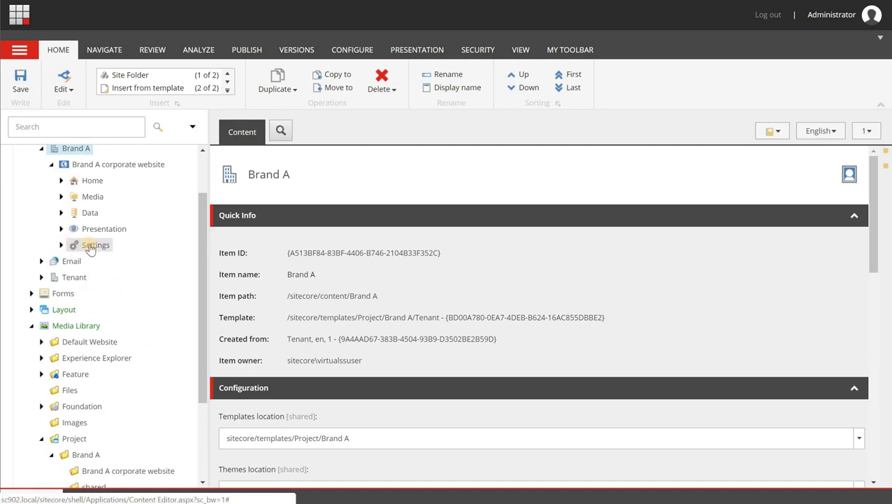
Open the content fields of the site's Settings item and examine the Editing, Favicon, Grid and Search Criteria sections
click(94, 246)
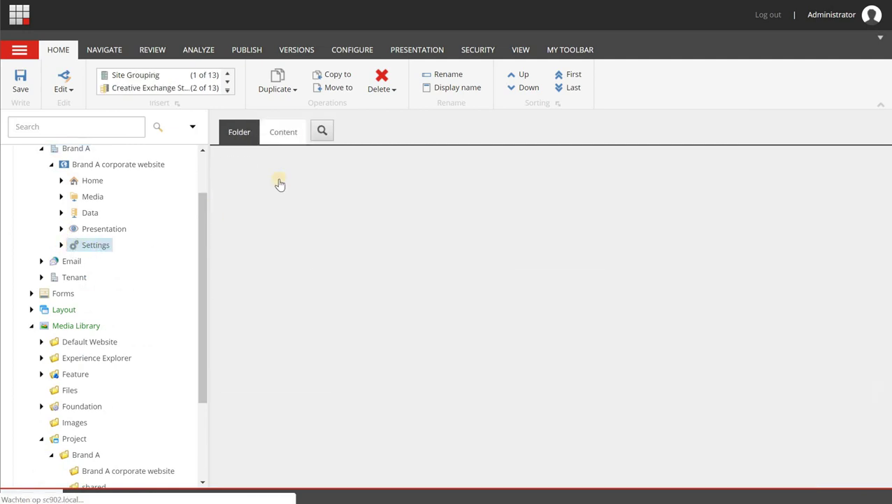
click(283, 134)
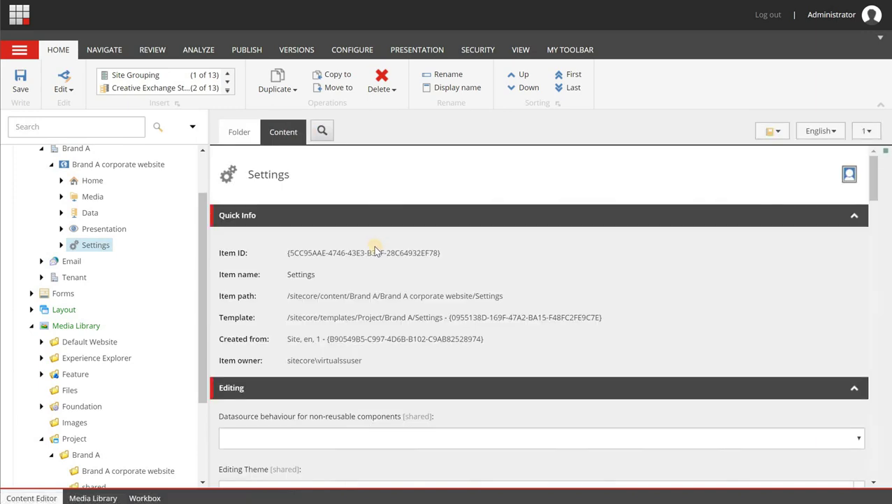
scroll(370, 266, down, 2)
scroll(258, 252, down, 1)
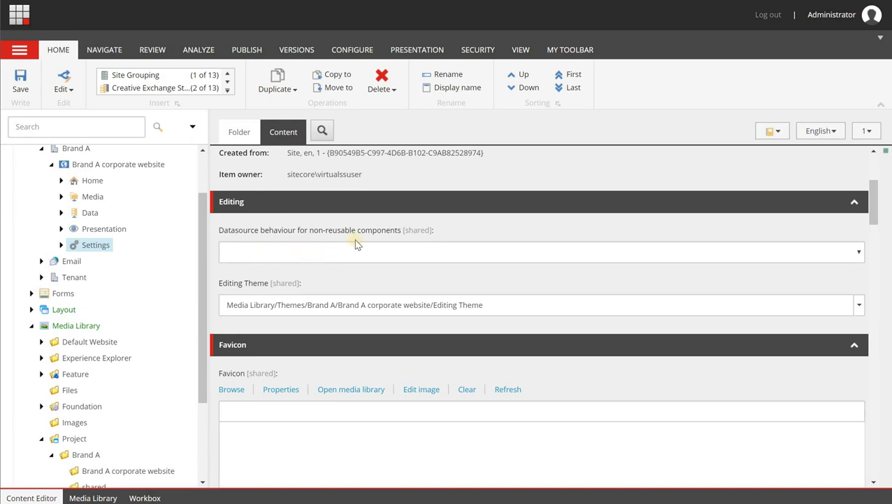
scroll(316, 264, down, 1)
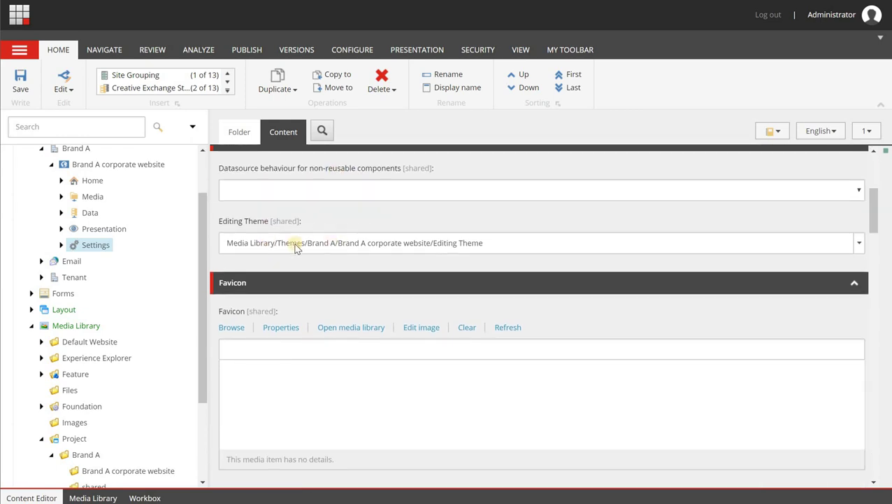
scroll(356, 232, down, 3)
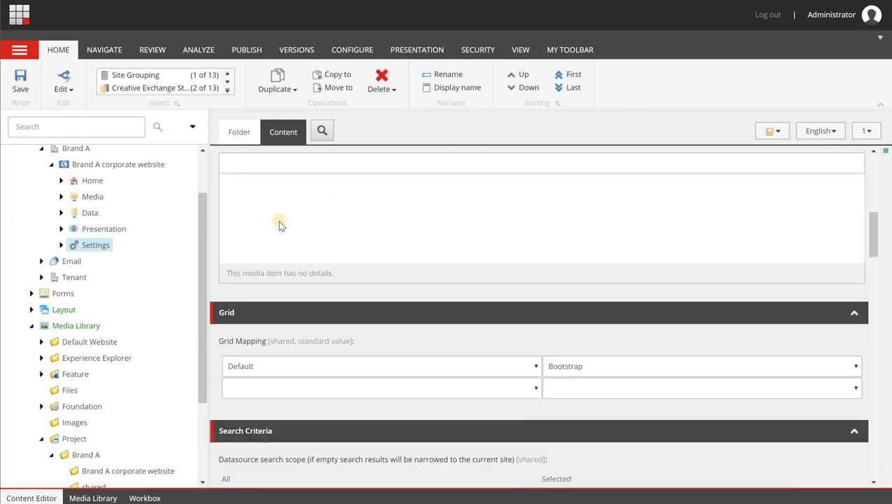
scroll(278, 223, down, 5)
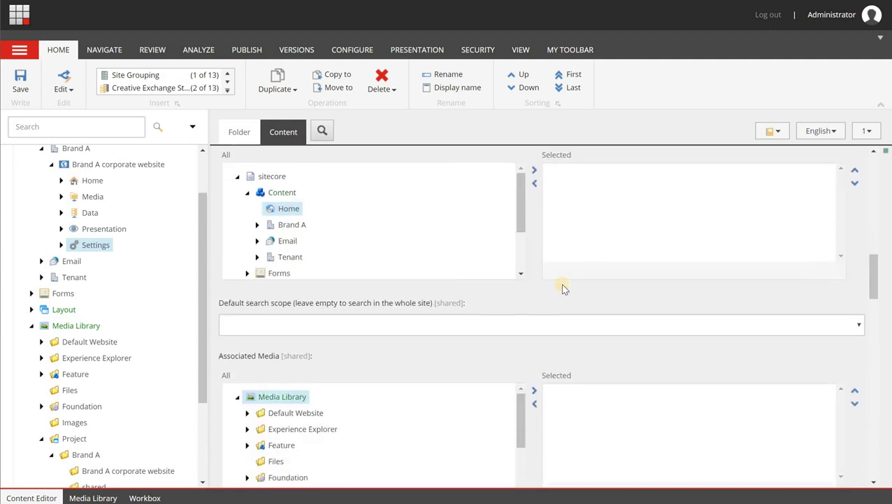
Review the remaining Settings sections, including Site Configuration, Composites, Search Engines Sitemap, Robots and Error Handling
scroll(564, 288, down, 8)
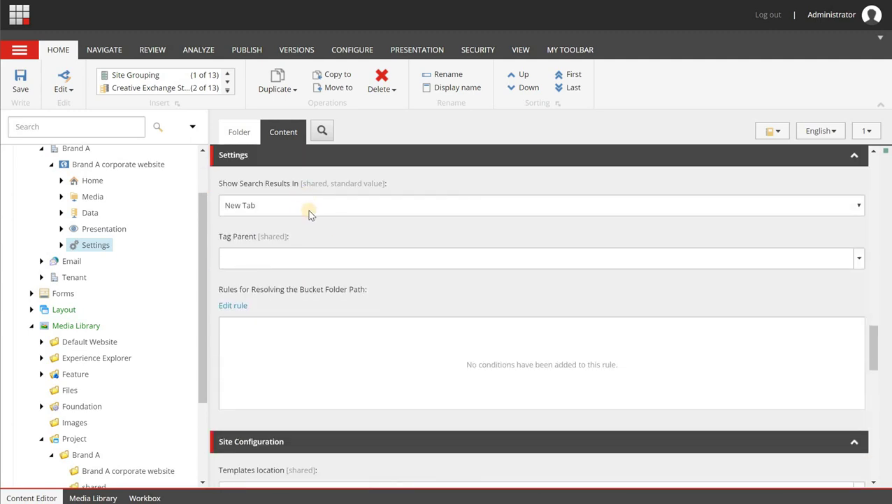
scroll(322, 189, down, 1)
scroll(424, 285, down, 7)
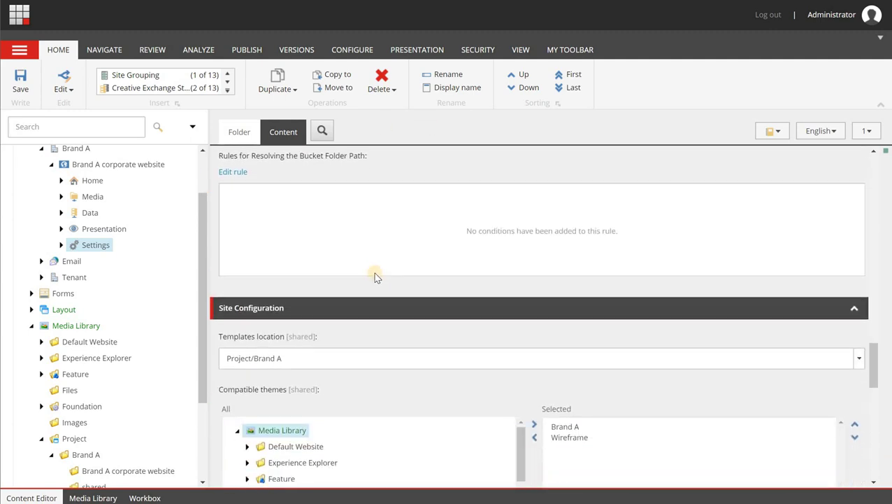
scroll(364, 286, down, 5)
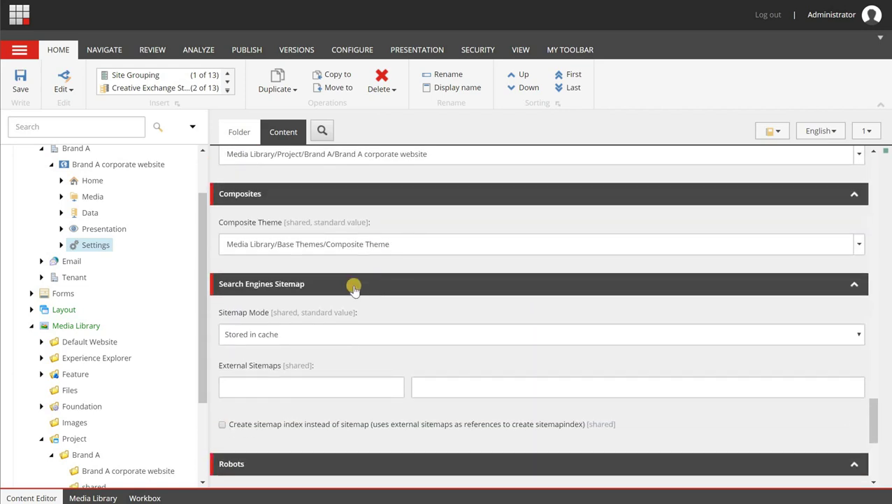
scroll(359, 326, up, 3)
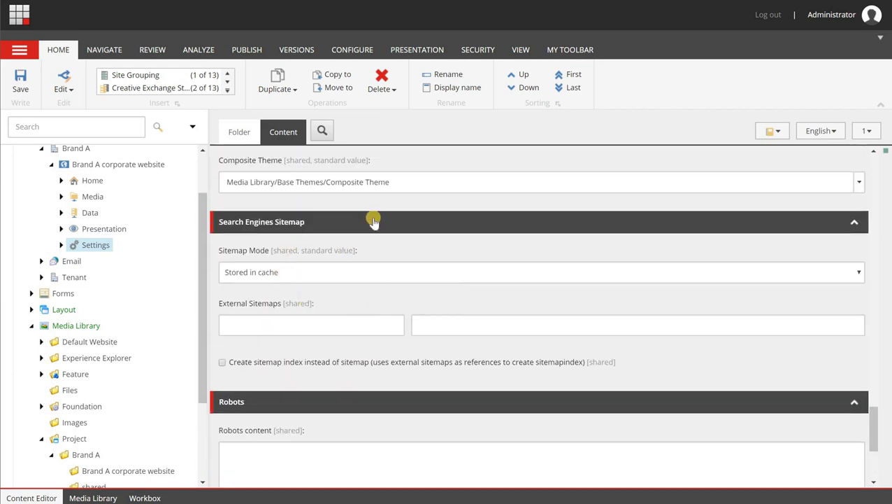
scroll(388, 286, down, 3)
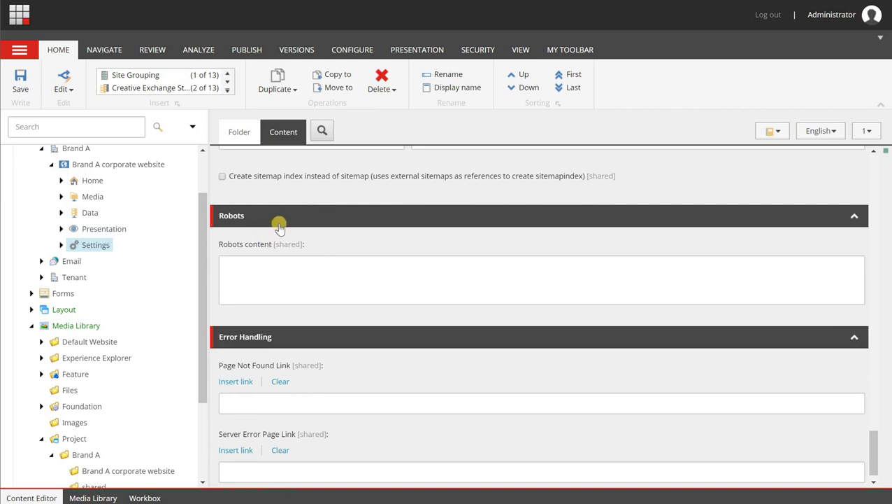
scroll(287, 238, down, 1)
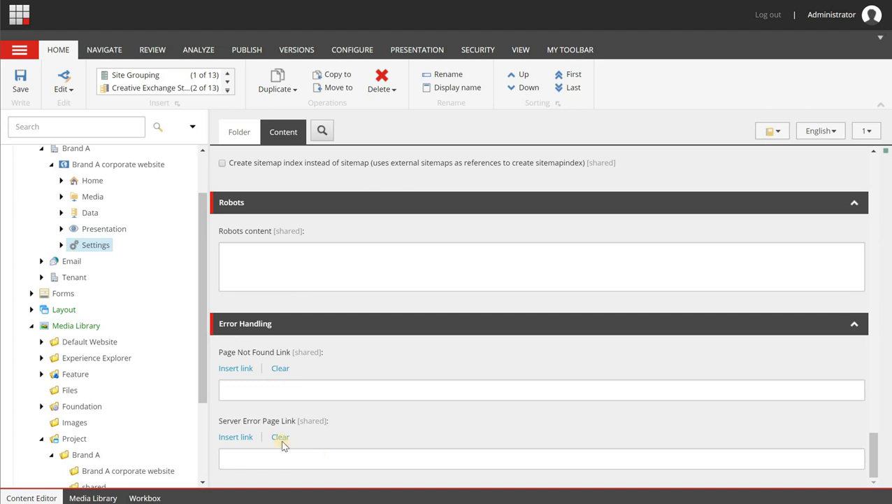
Examine the items under Settings and open the Brand A corporate website site definition in Site Grouping from its beginning
click(60, 245)
scroll(84, 223, down, 1)
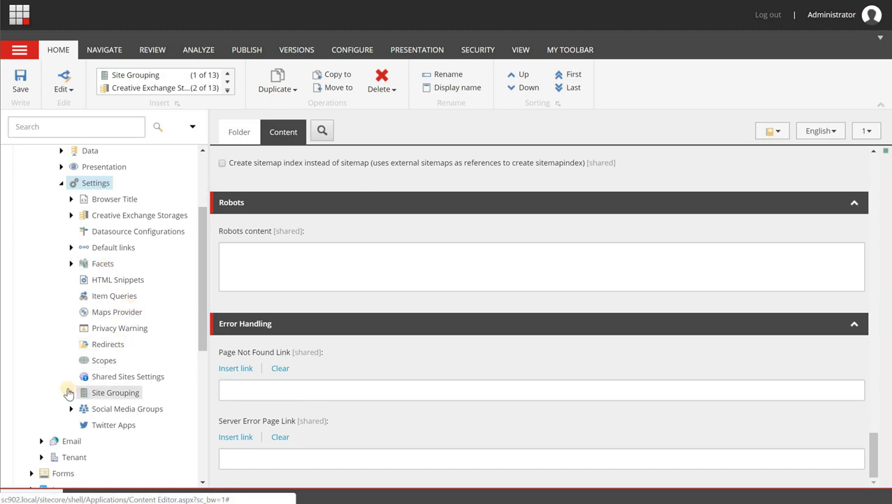
scroll(72, 395, down, 1)
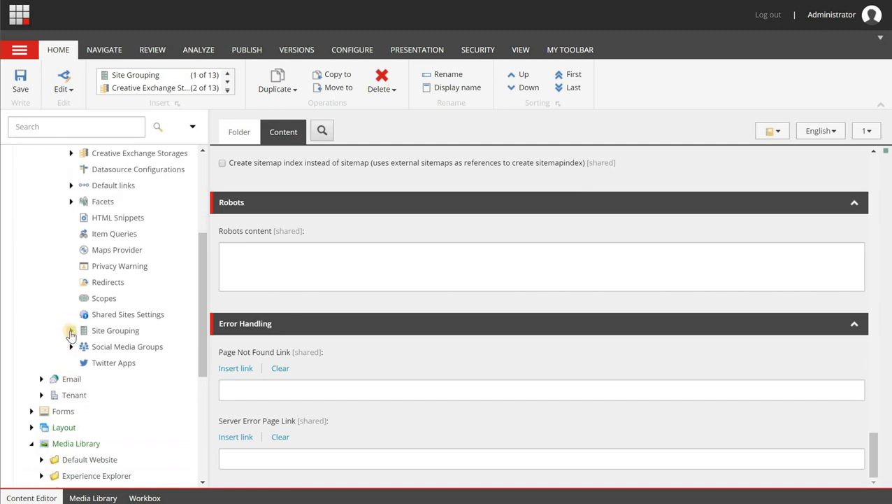
click(71, 332)
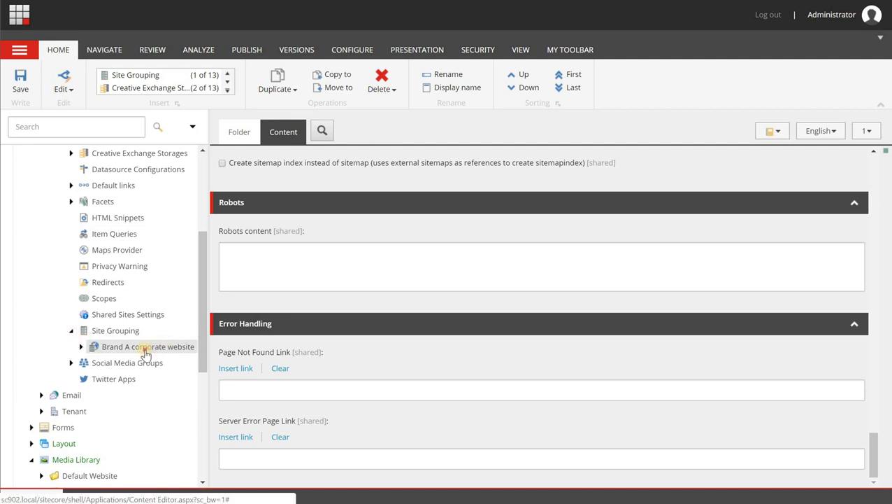
click(146, 350)
scroll(245, 309, up, 6)
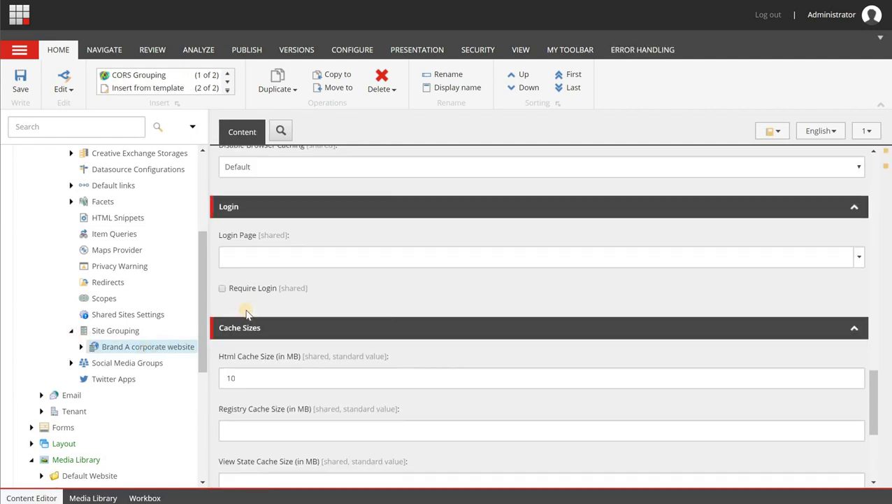
scroll(252, 313, up, 15)
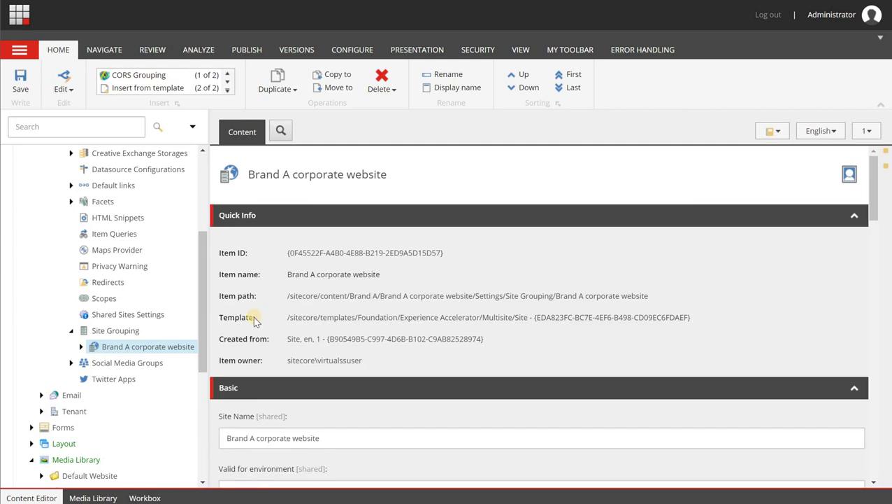
Examine the site definition's Target Hostname, Host Name, Virtual Folder and Start Item fields
scroll(257, 287, down, 2)
scroll(260, 265, down, 1)
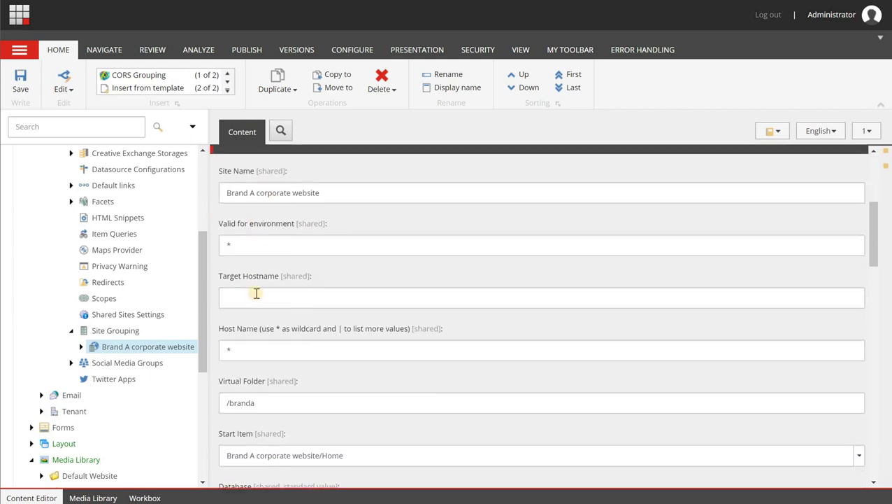
click(255, 293)
click(265, 348)
scroll(265, 339, down, 1)
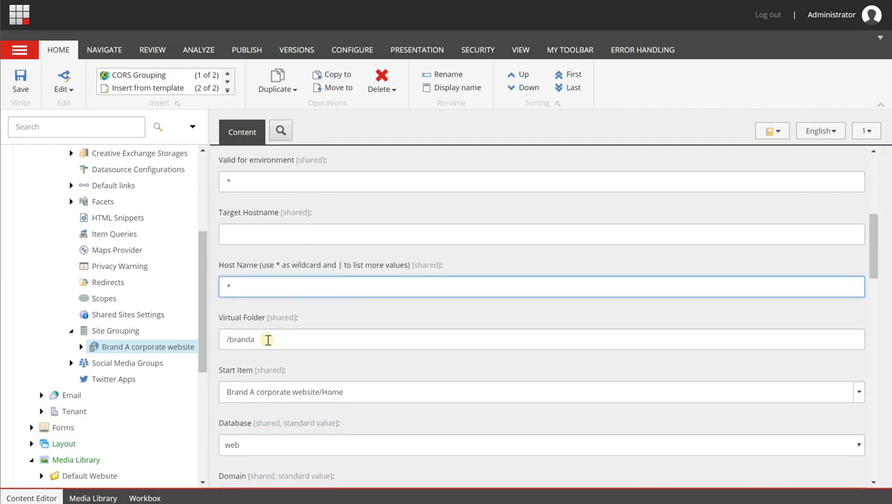
click(278, 331)
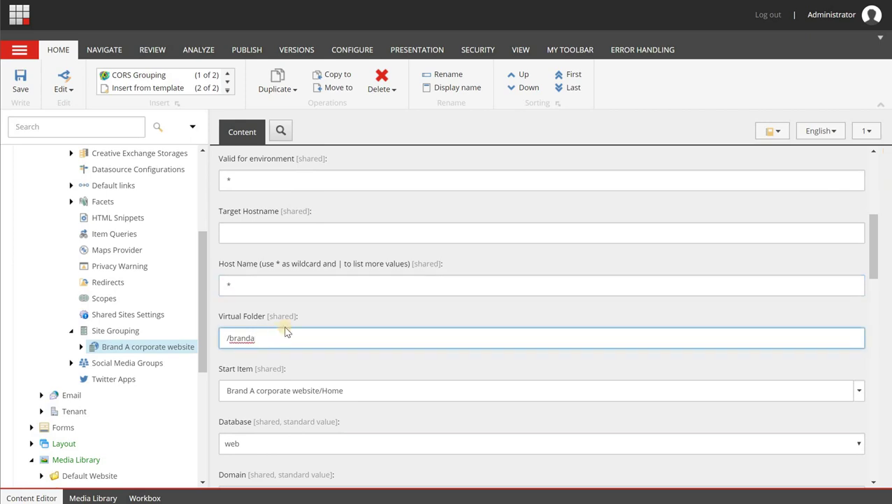
scroll(323, 306, down, 1)
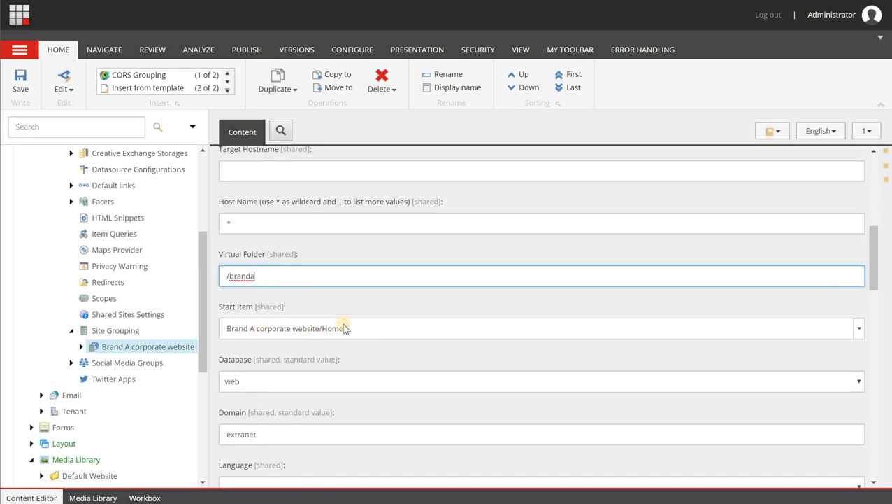
scroll(238, 269, up, 2)
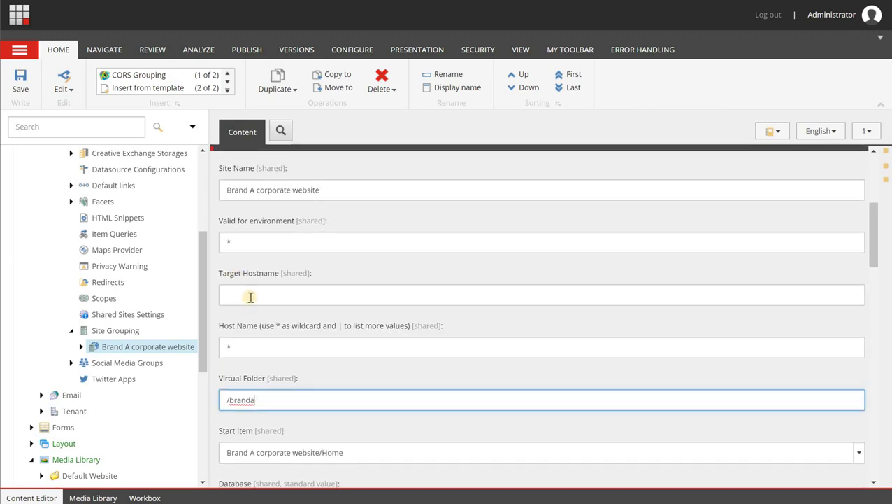
Collapse the site's Settings item and the Brand A corporate website item in the content tree
scroll(93, 294, up, 2)
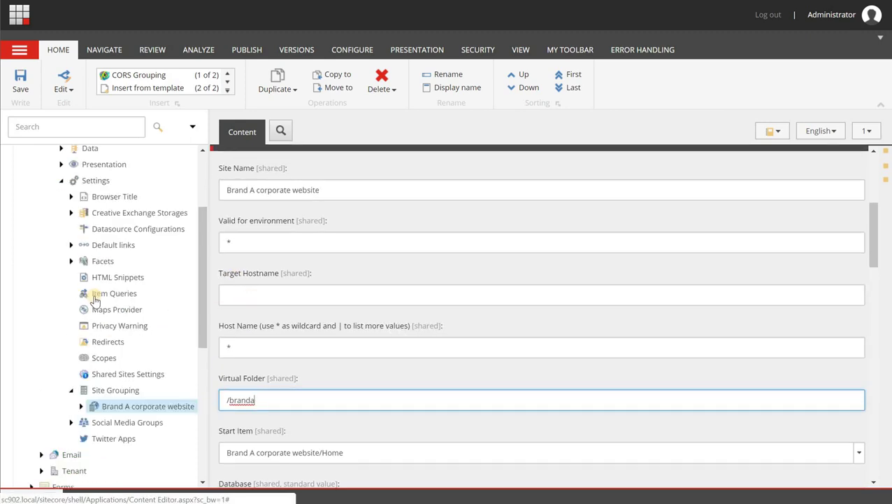
click(61, 246)
scroll(57, 237, up, 1)
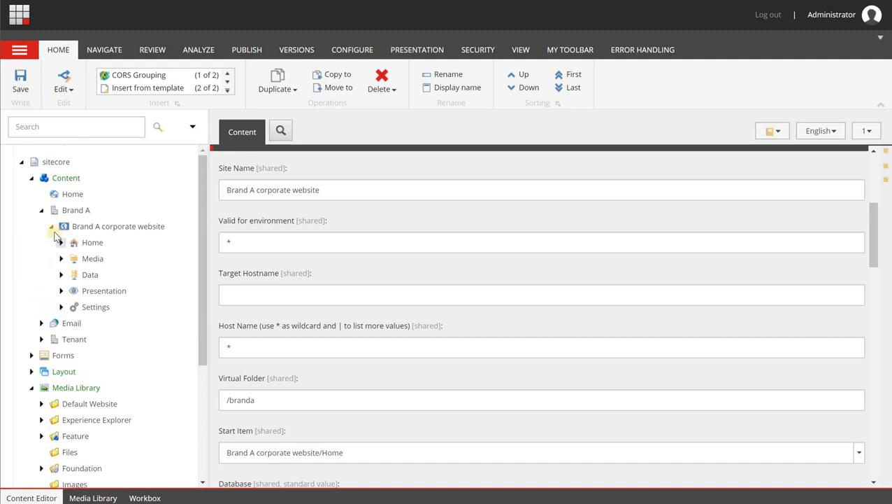
double_click(63, 229)
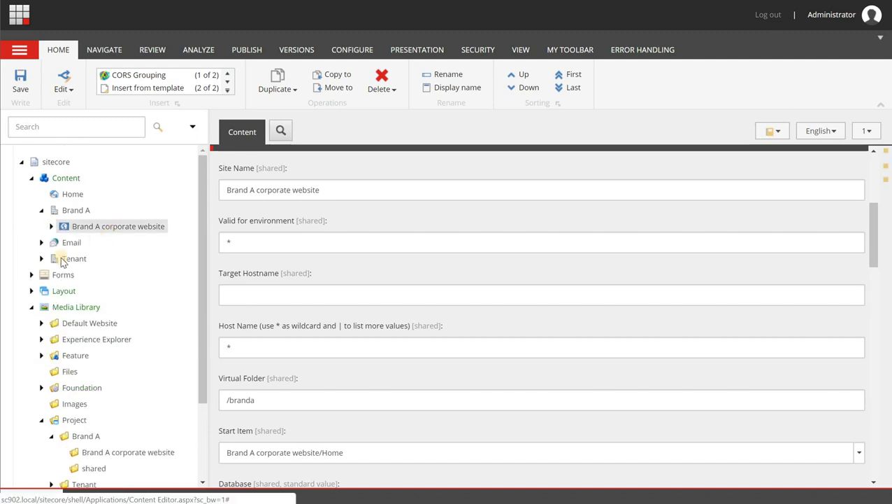
Expand Templates down to Project/Brand A to view the tenant's own templates
scroll(30, 316, down, 2)
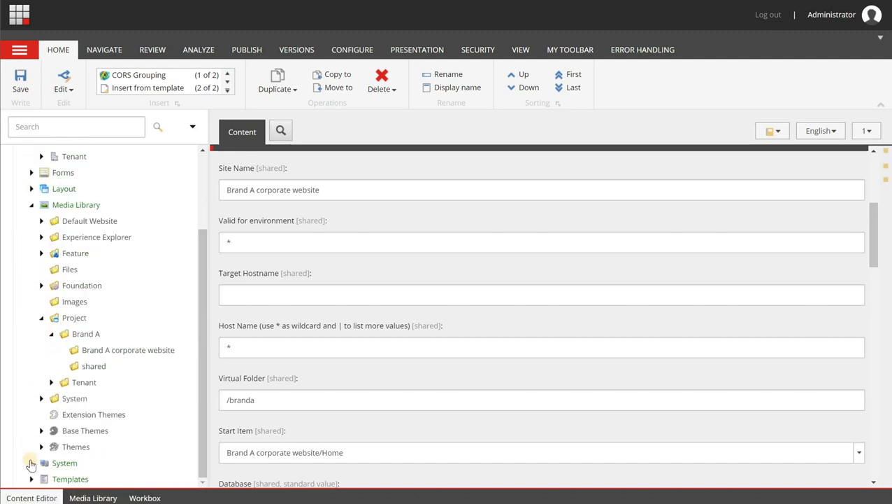
click(30, 479)
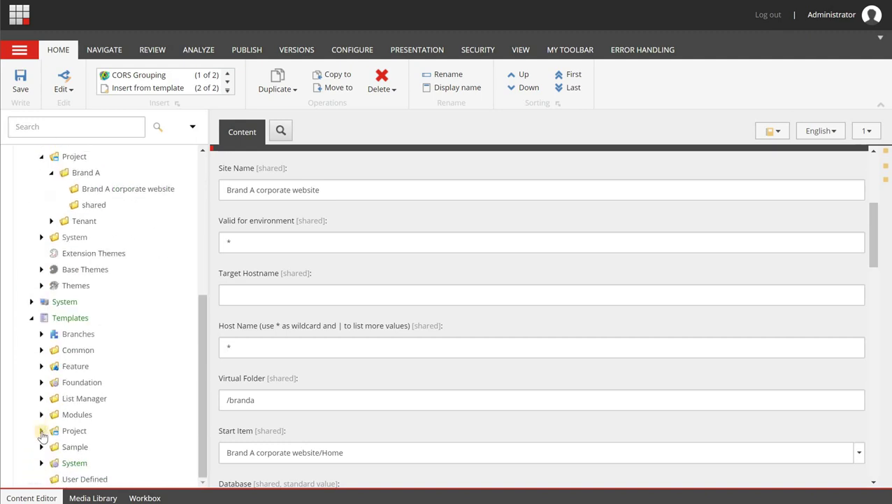
click(42, 430)
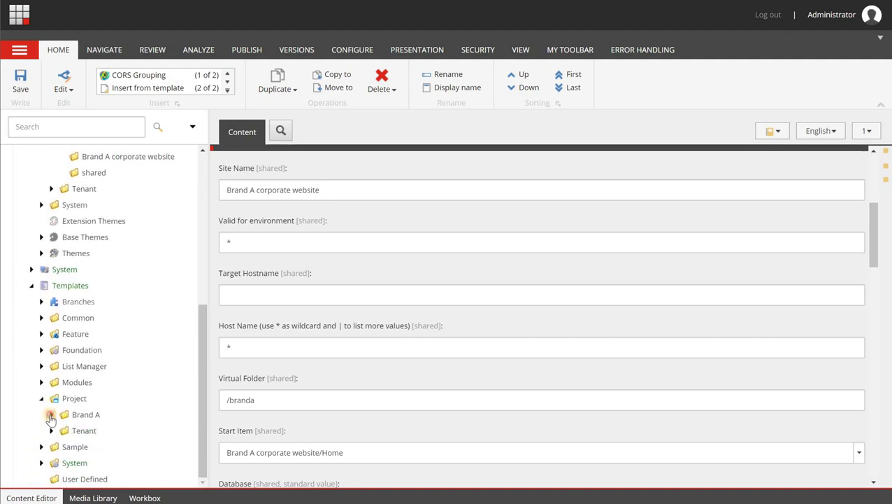
click(50, 415)
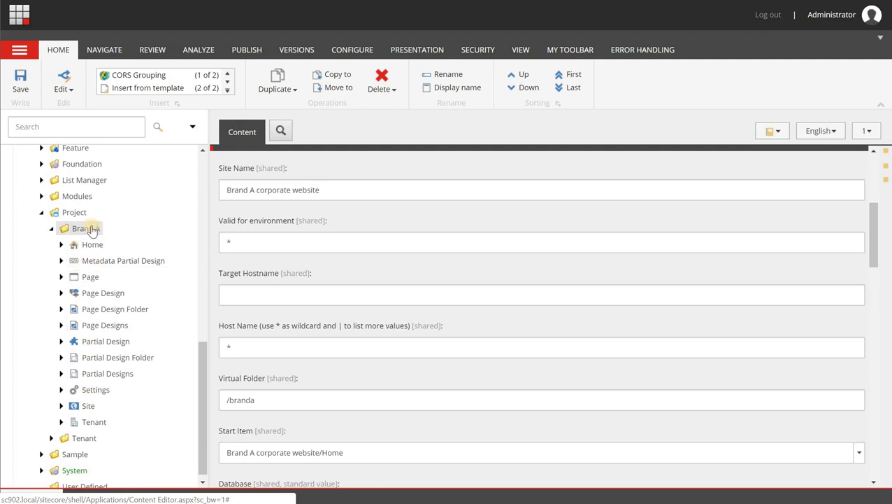
Locate the Brand A corporate website media folder under Media Library/Project/Brand A
scroll(97, 231, up, 10)
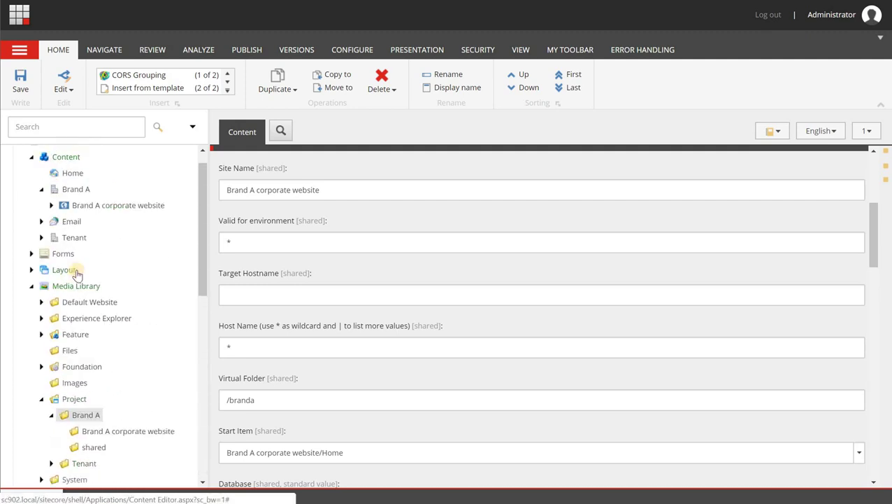
scroll(71, 299, down, 3)
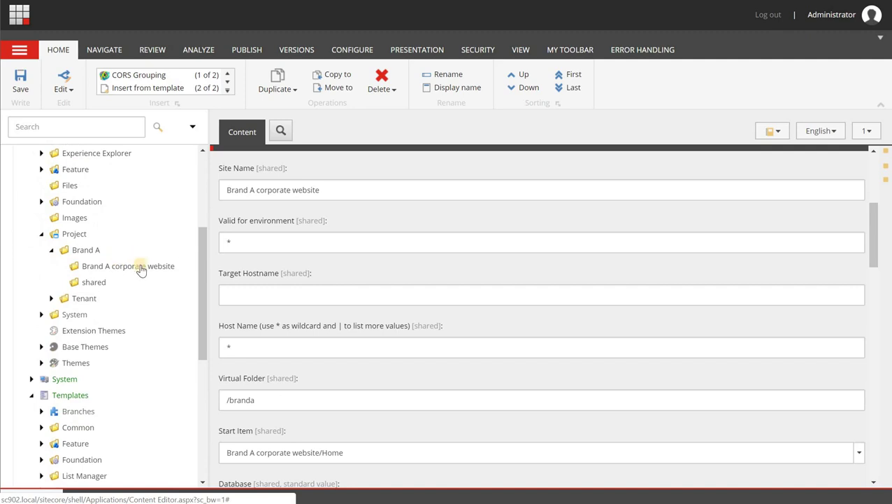
click(140, 268)
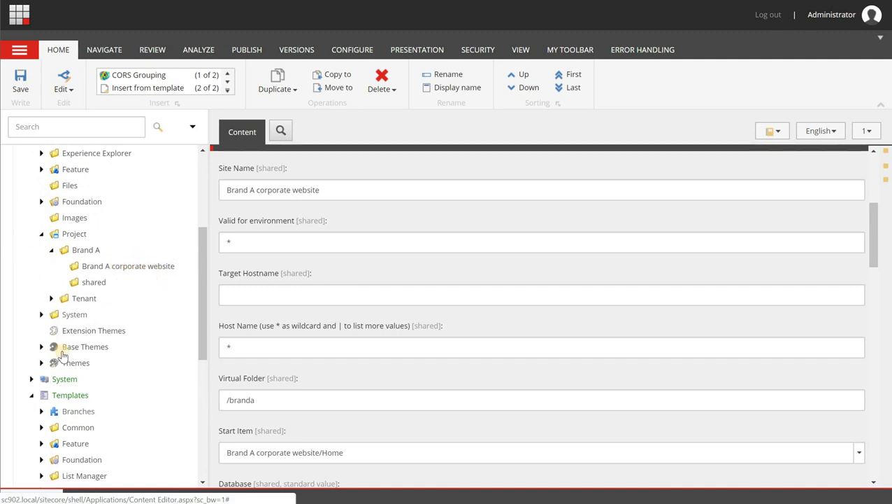
Expand Themes in the Media Library down to the items in Brand A/Brand A corporate website
click(39, 363)
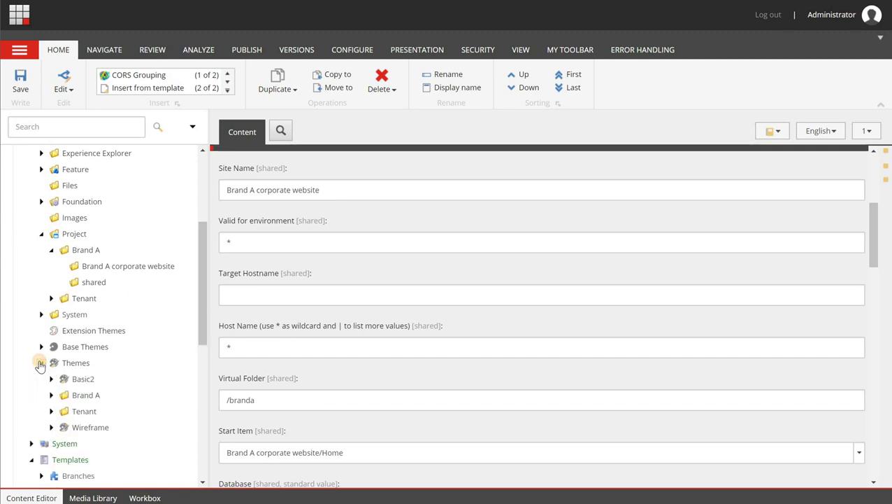
scroll(49, 287, down, 2)
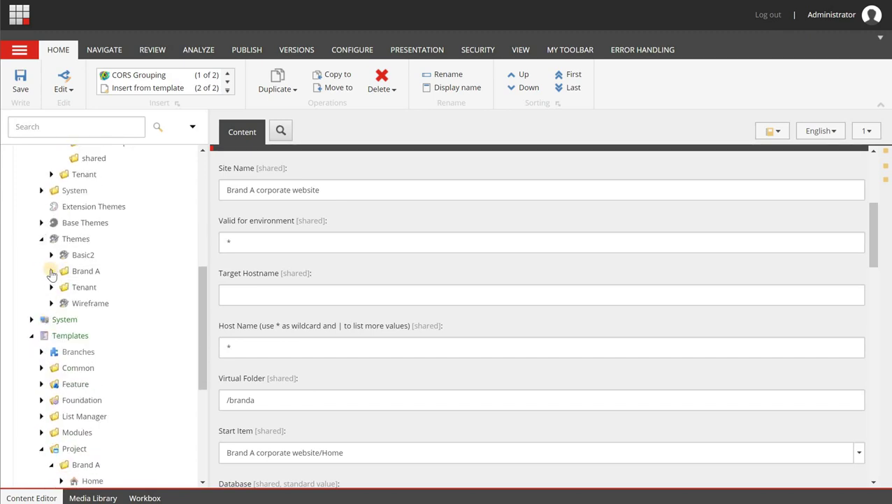
click(51, 271)
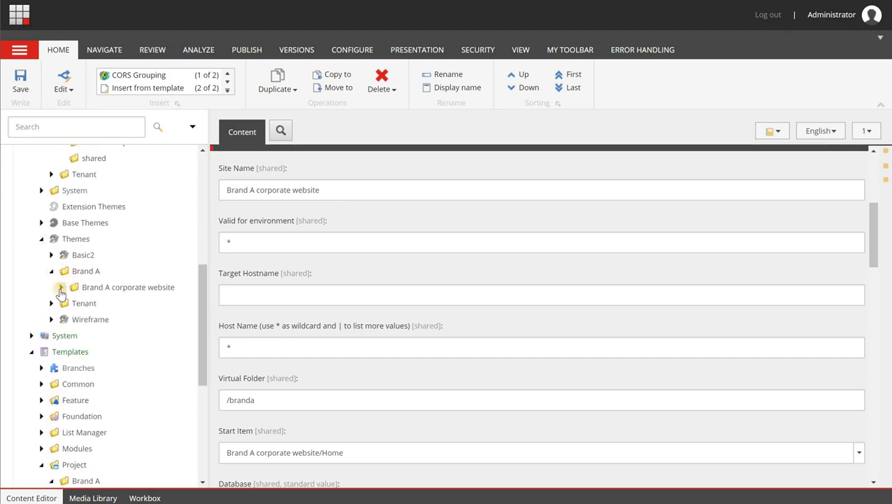
click(61, 287)
scroll(88, 355, down, 2)
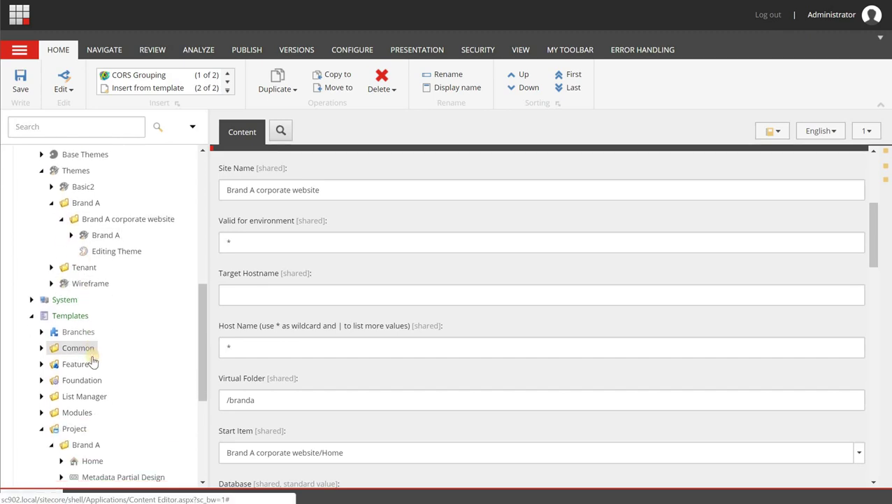
Examine the tenant templates under Project/Brand A, and revisit the site's theme and media folders
scroll(92, 360, down, 3)
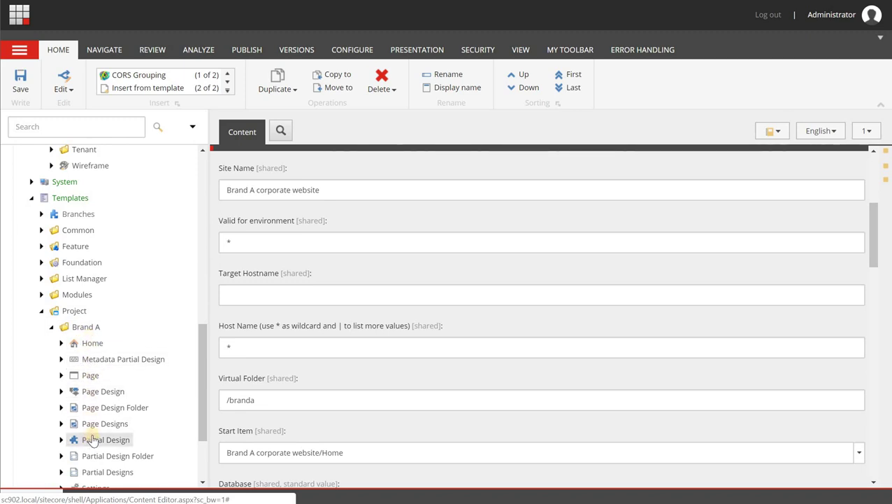
click(105, 358)
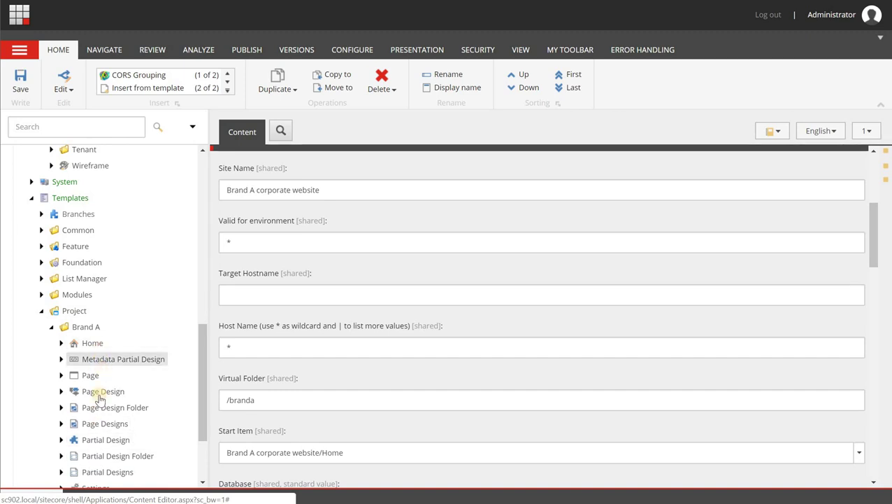
scroll(100, 399, down, 1)
scroll(96, 398, up, 5)
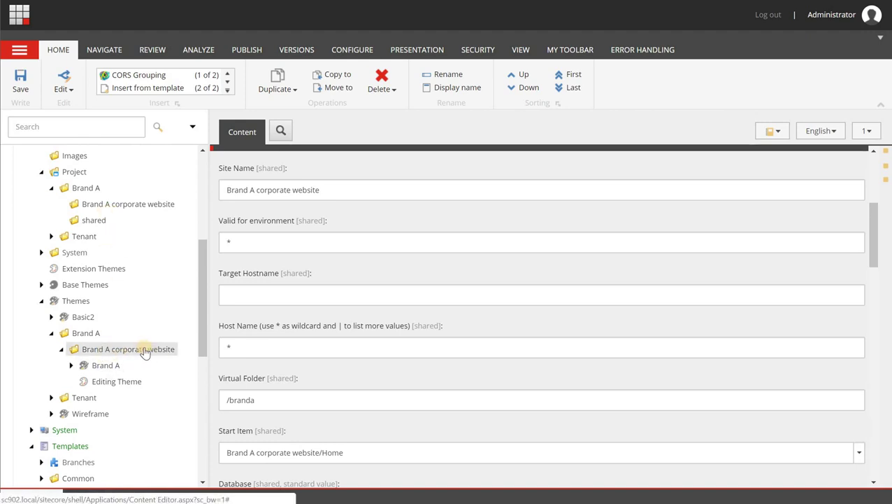
scroll(90, 368, up, 5)
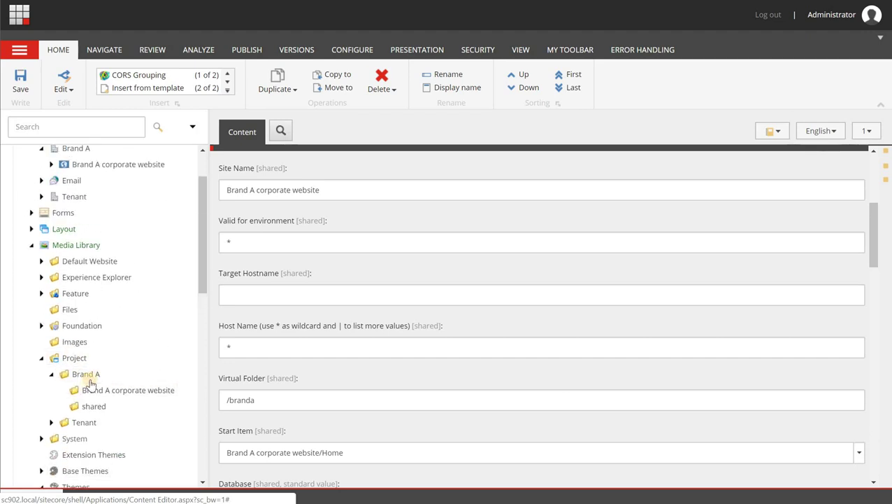
click(103, 375)
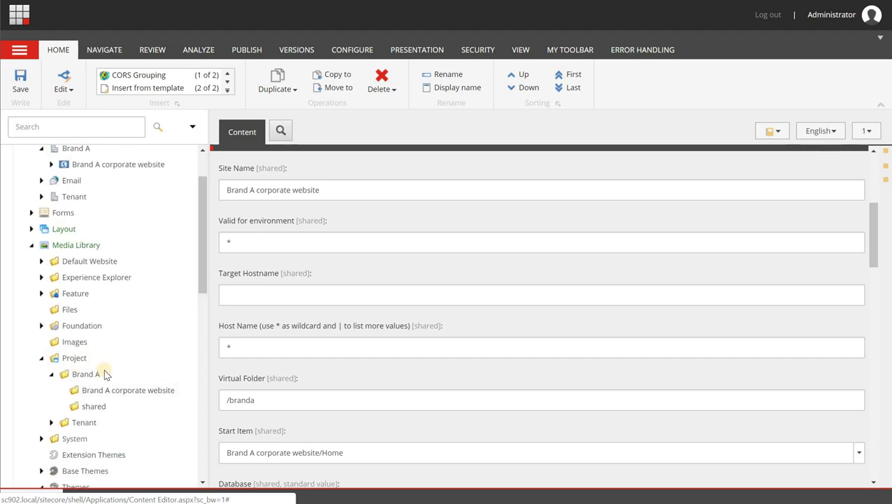
Collapse the Project and Themes folders, Media Library and Templates in the content tree
click(41, 359)
click(41, 423)
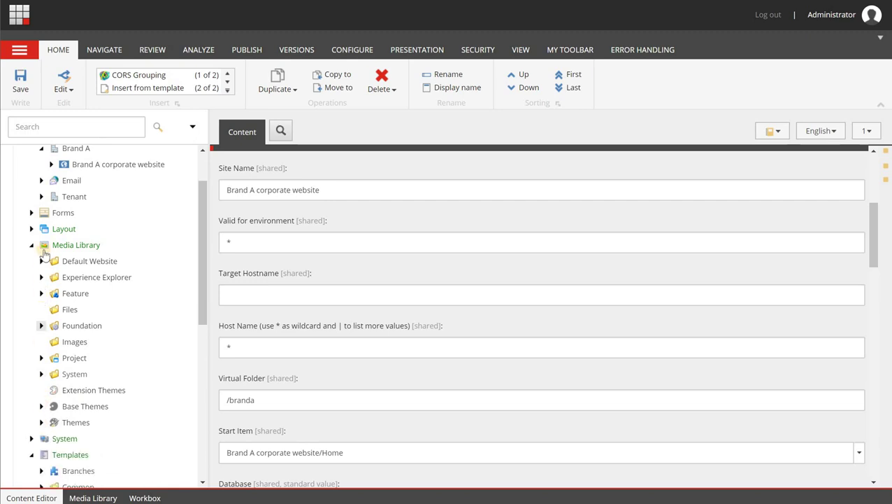
scroll(42, 258, up, 2)
click(31, 307)
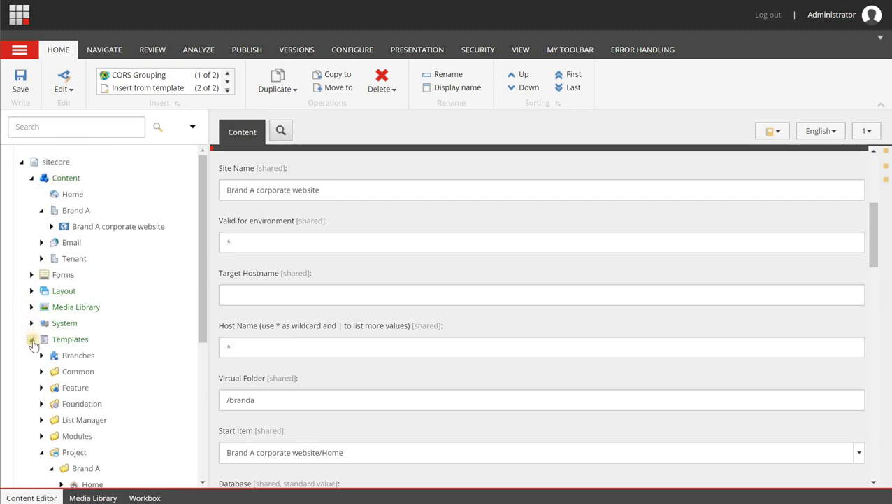
click(32, 340)
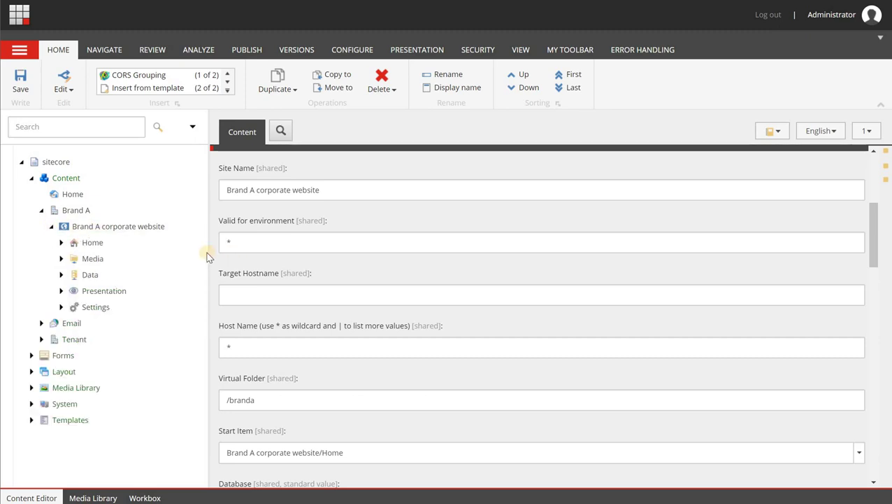
Start removing the Brand A corporate website site through its scripts and cancel the deletion
right_click(118, 225)
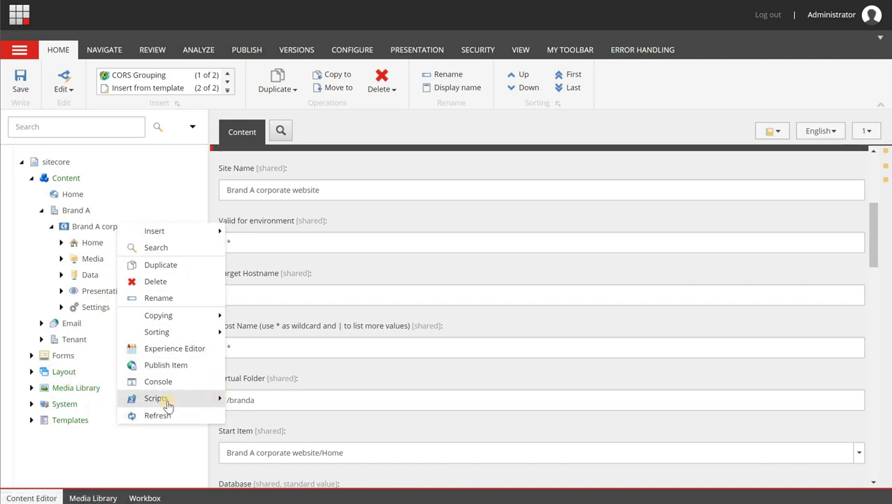
right_click(98, 229)
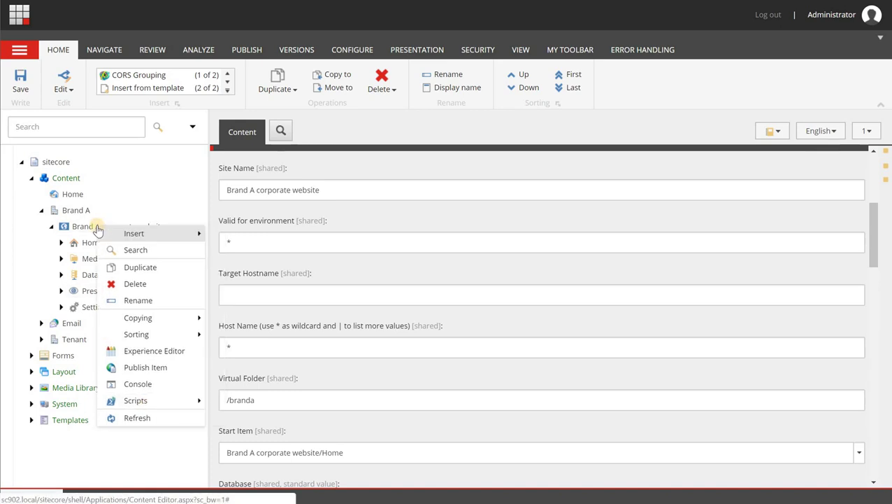
click(168, 404)
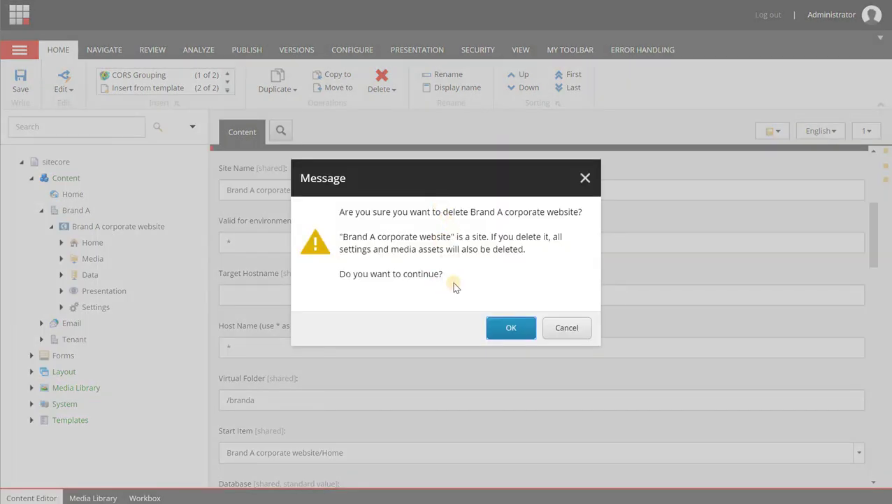
click(560, 328)
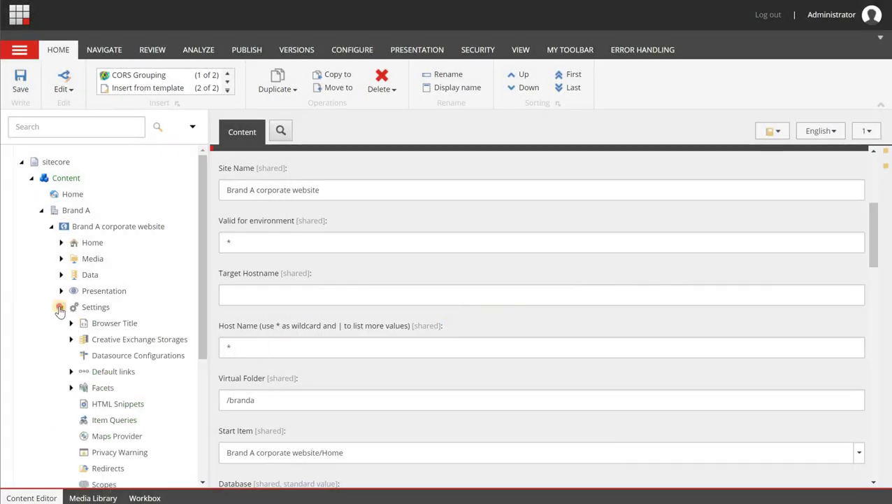
Collapse the site's Settings item and view the scripts offered for the Brand A tenant, including Remove Tenant
click(61, 306)
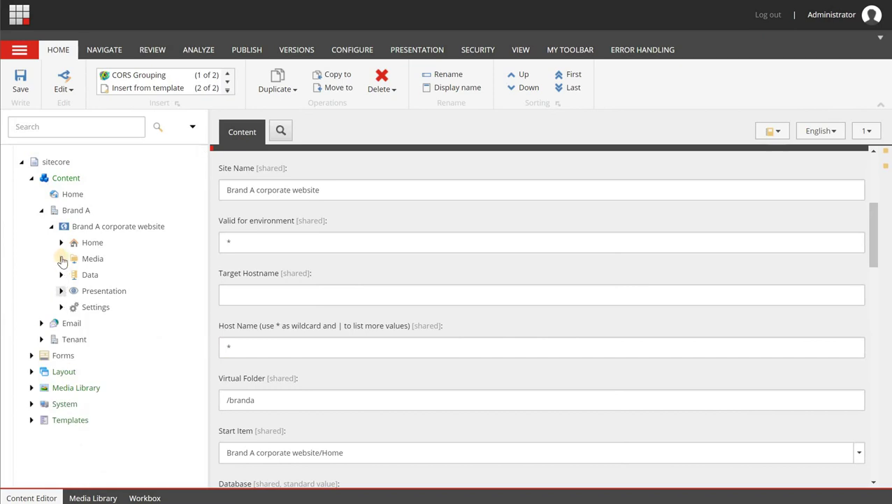
right_click(81, 214)
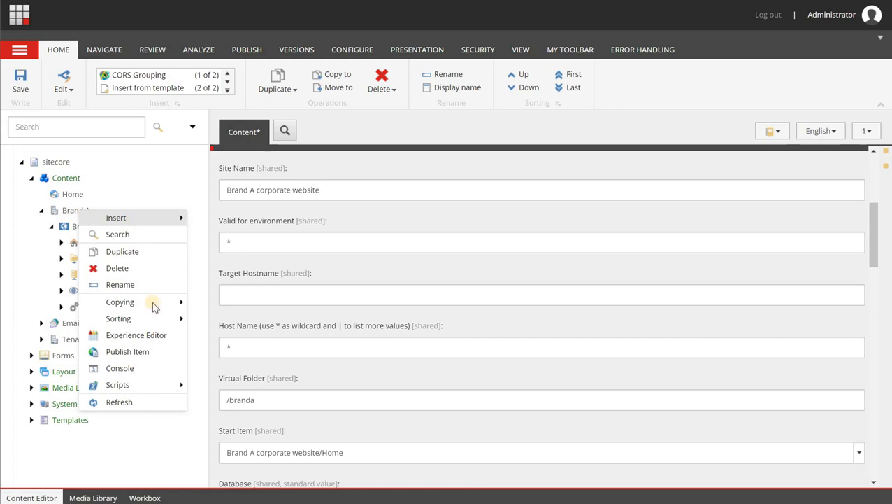
click(168, 386)
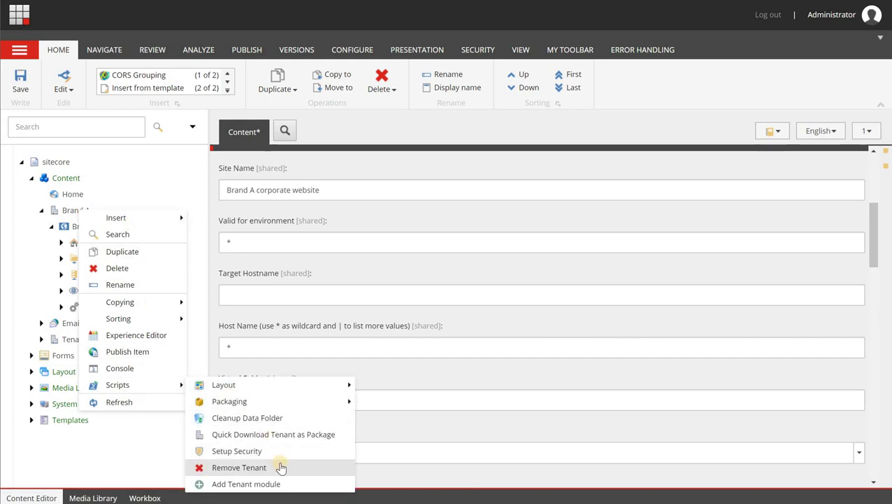
click(71, 444)
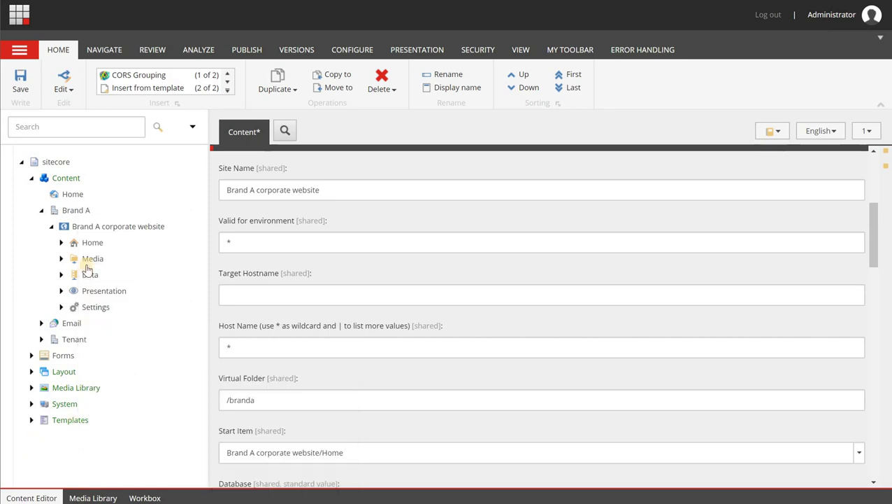
View the Add Site module wizard for the Brand A corporate website without saving the item changes, and cancel it
right_click(145, 231)
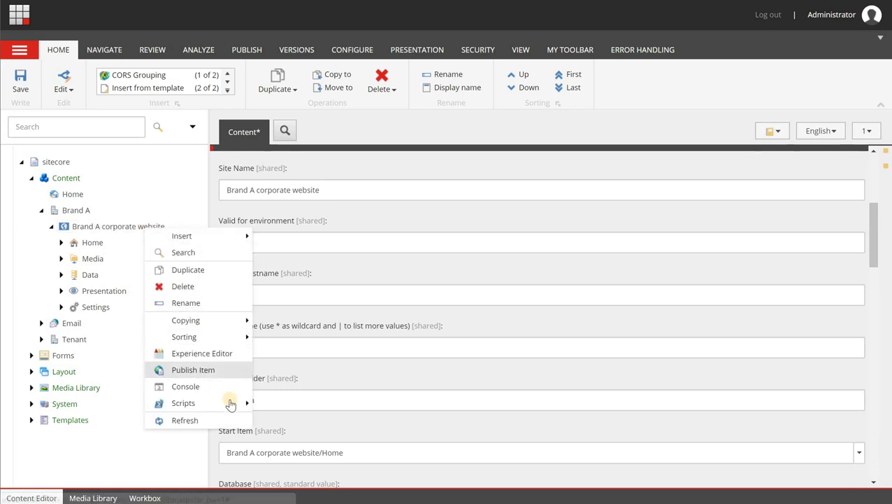
mouse_move(233, 402)
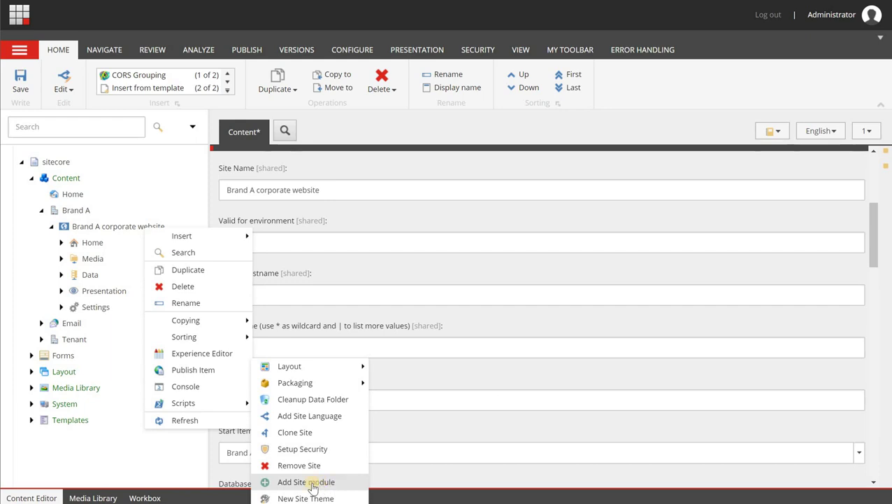
click(347, 489)
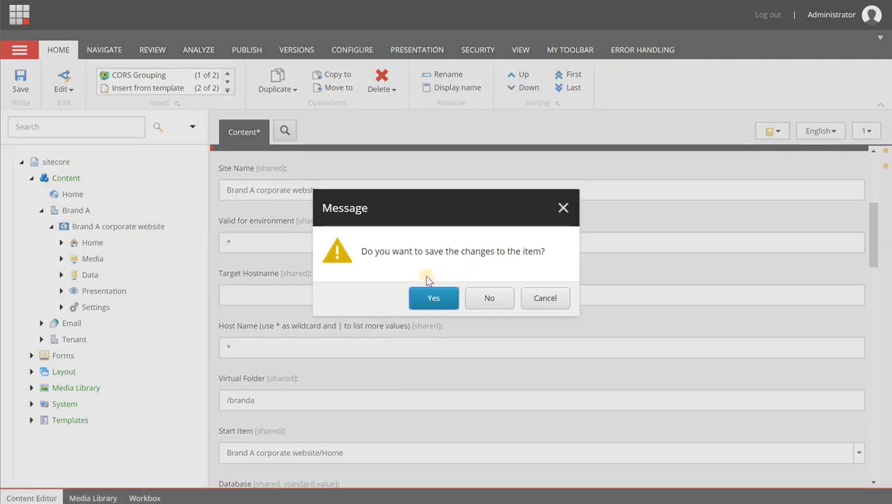
click(482, 296)
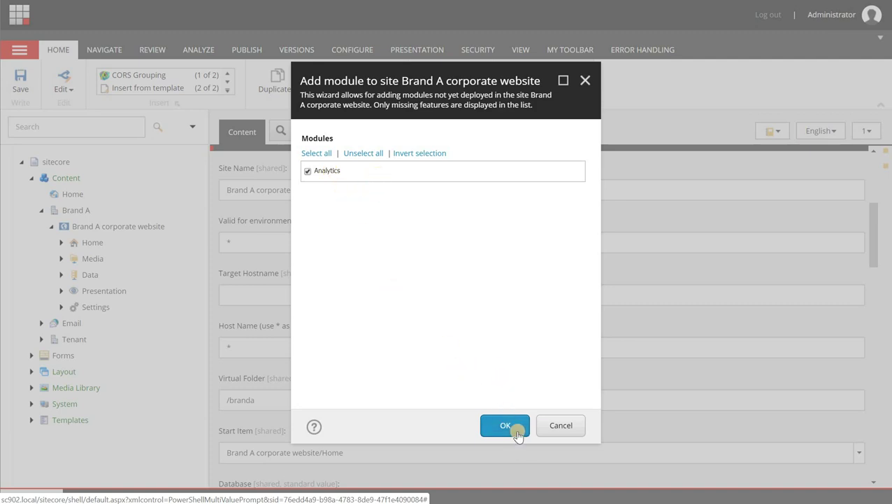
click(563, 432)
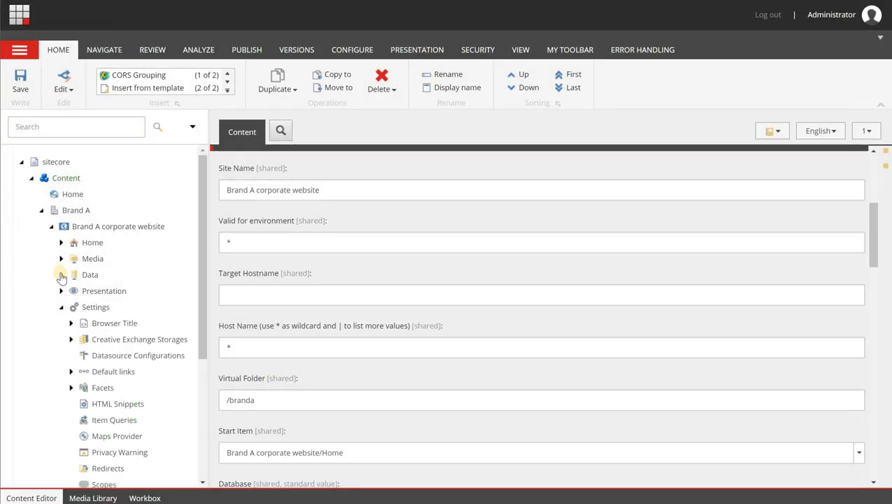
Collapse the corporate website, view the Add Tenant module wizard for Brand A without saving the item changes, and cancel it
click(62, 308)
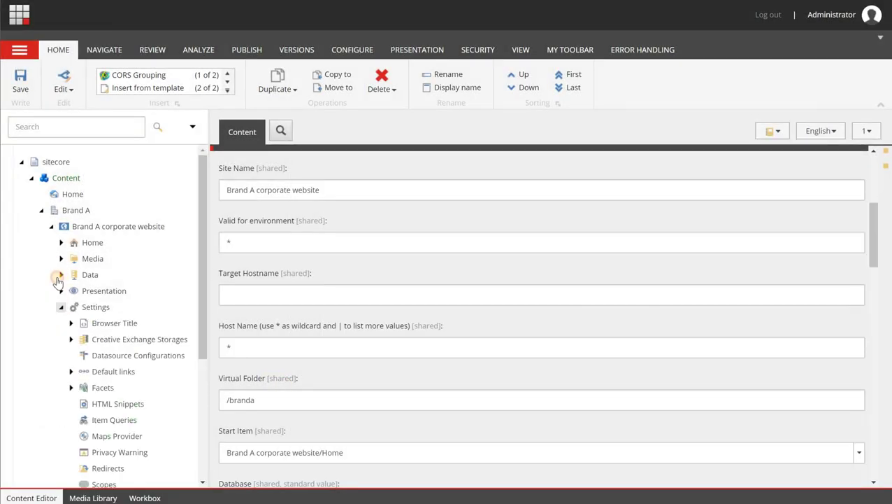
click(51, 227)
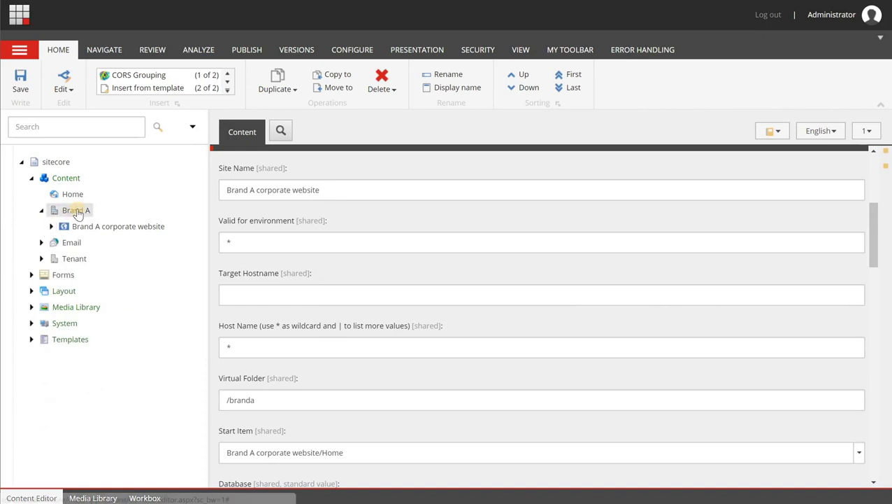
right_click(77, 213)
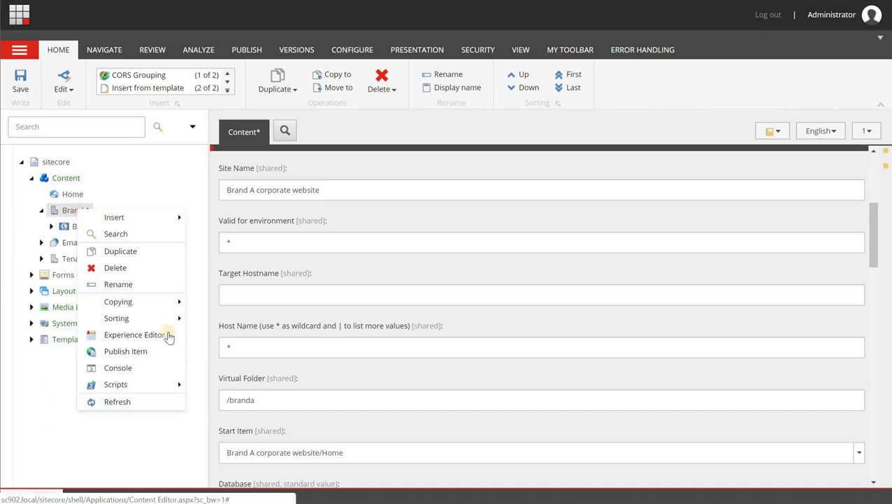
mouse_move(175, 384)
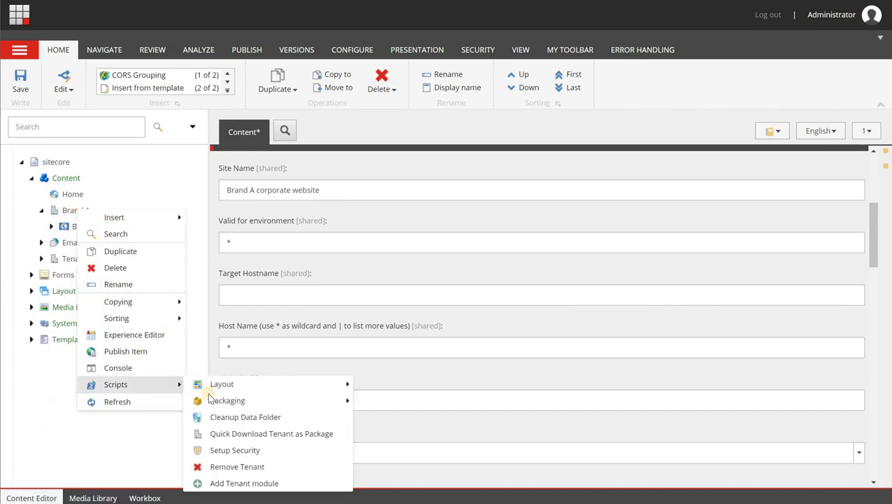
click(270, 490)
click(475, 295)
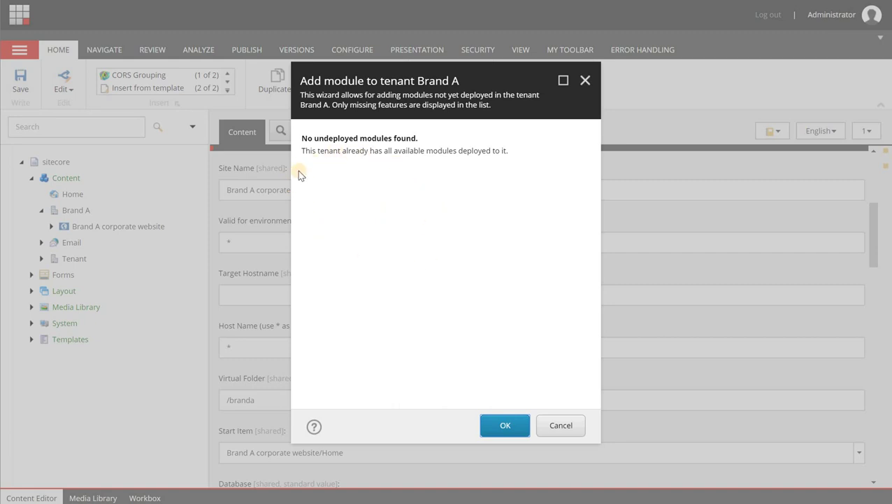
click(559, 427)
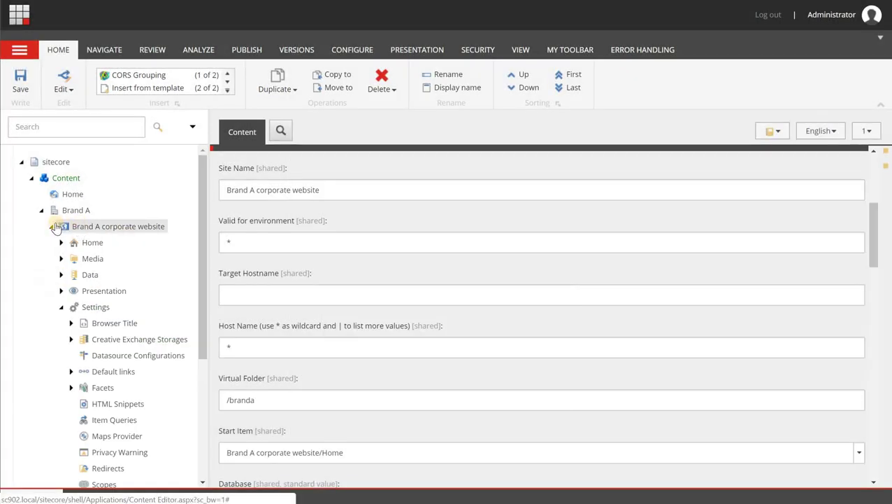
Expand the site's Home and Presentation items, collapse Settings, and open the Home page in the Experience Editor
click(61, 242)
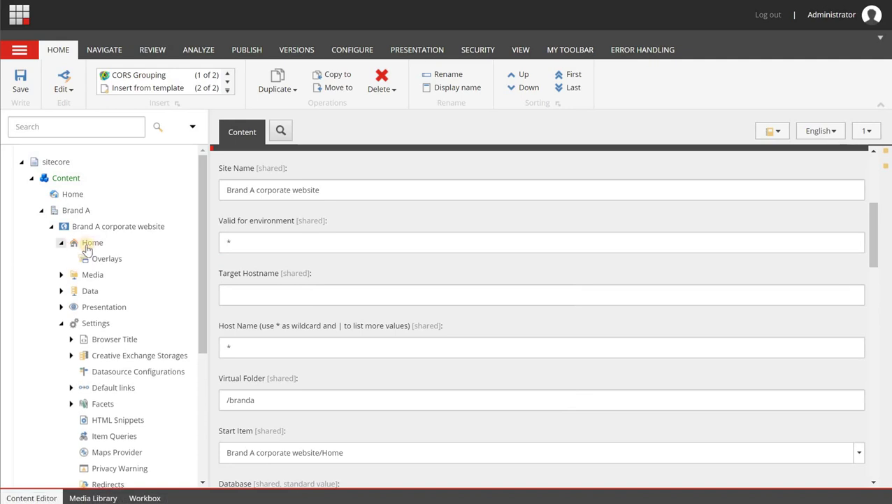
click(61, 323)
click(60, 307)
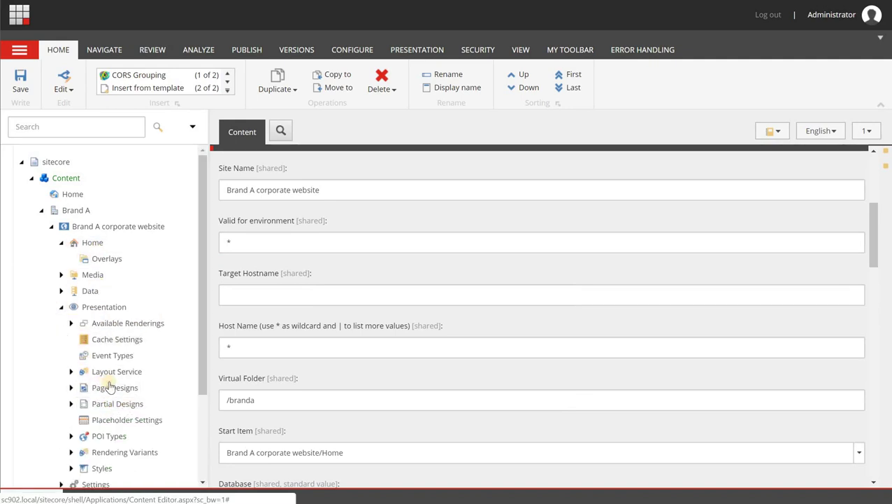
click(94, 245)
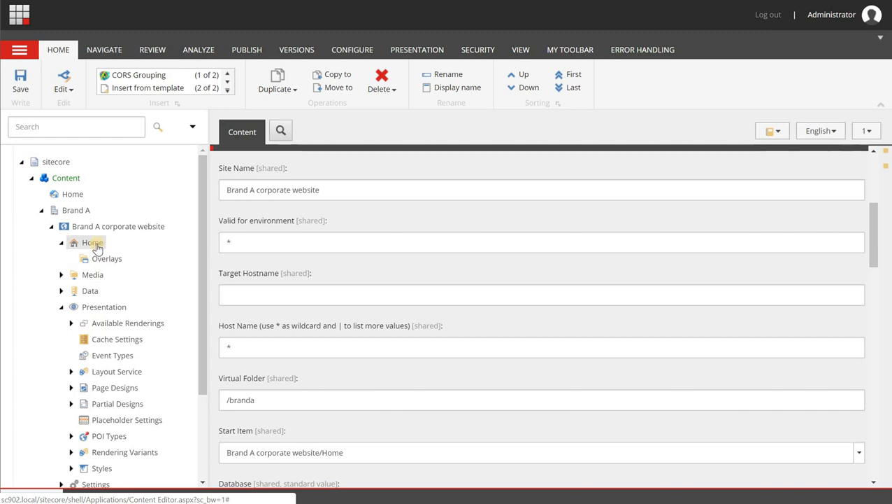
right_click(97, 248)
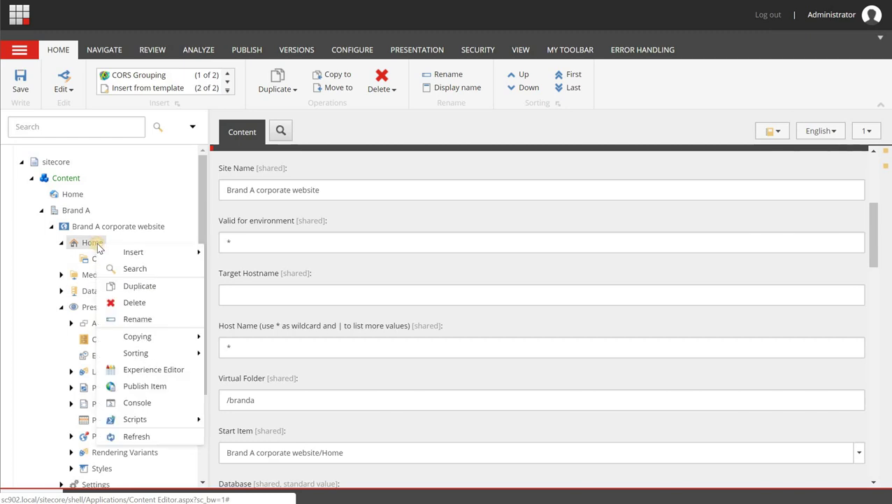
click(157, 371)
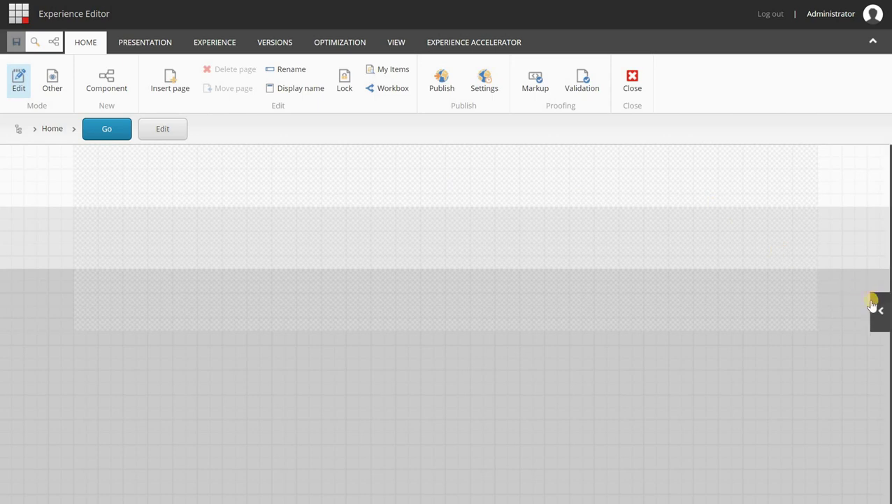
Add a Rich Text component from the Page Content toolbox group to the main section of the Home page
click(879, 307)
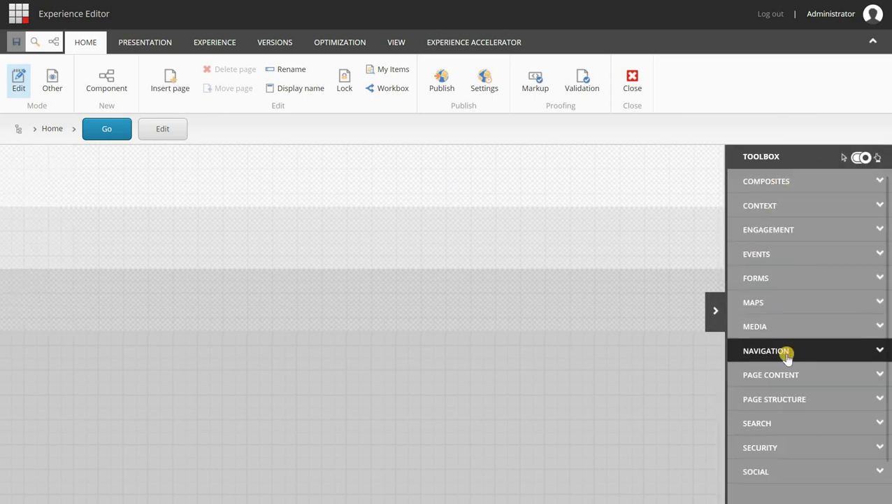
click(811, 374)
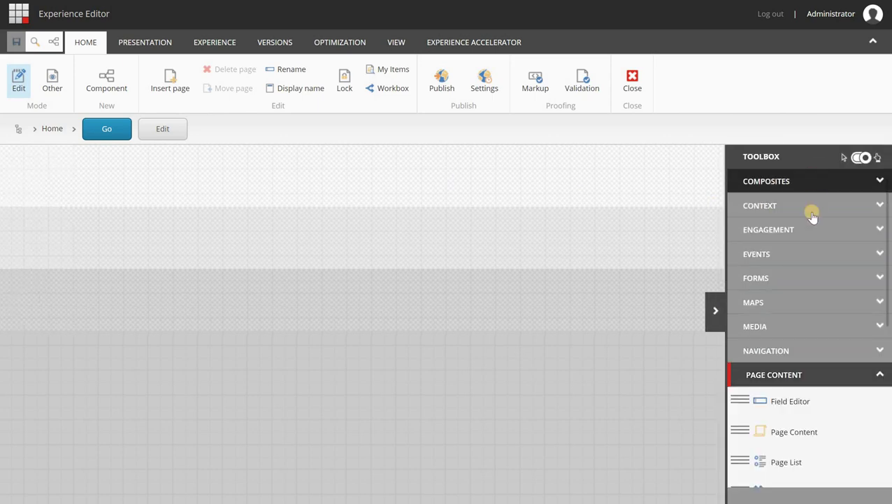
scroll(812, 215, down, 5)
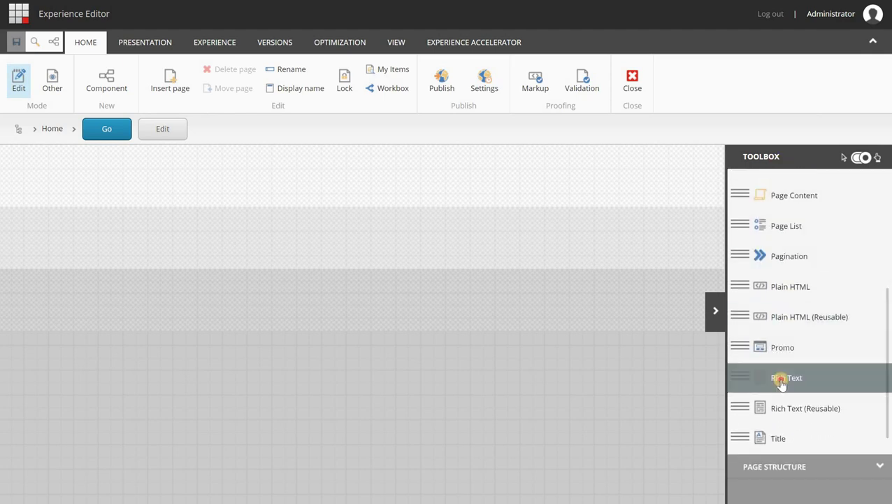
drag(778, 381, 378, 227)
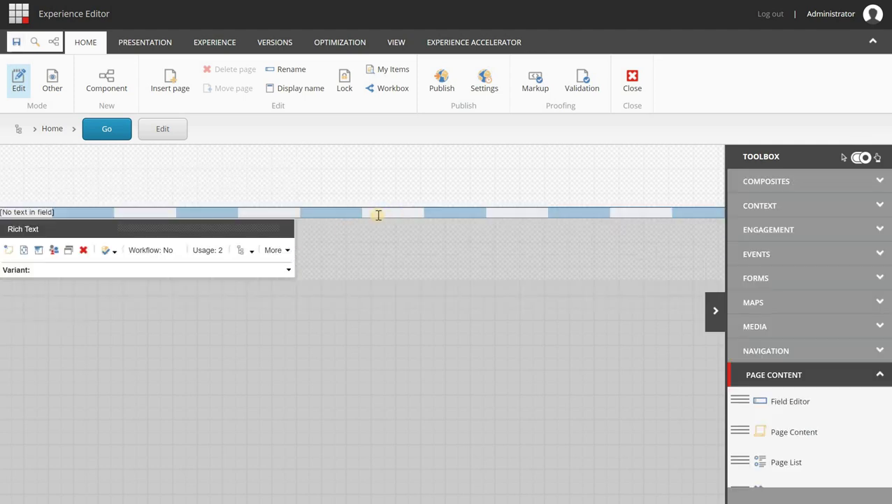
Enter "asdfasdfasdfasdf" in the Rich Text component and save the page
click(376, 213)
text(asdfasdfasdfasdf)
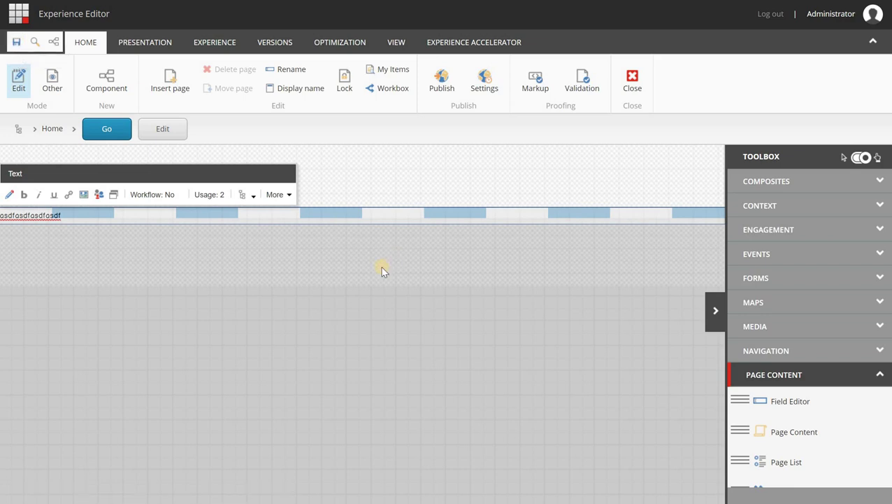
key(ctrl+s)
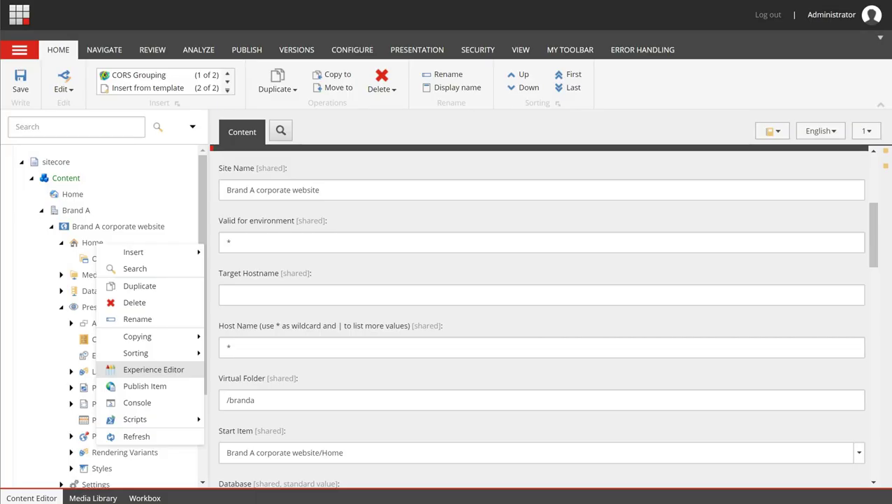
Return to the Content Editor and collapse the site's Home item in the content tree
click(61, 242)
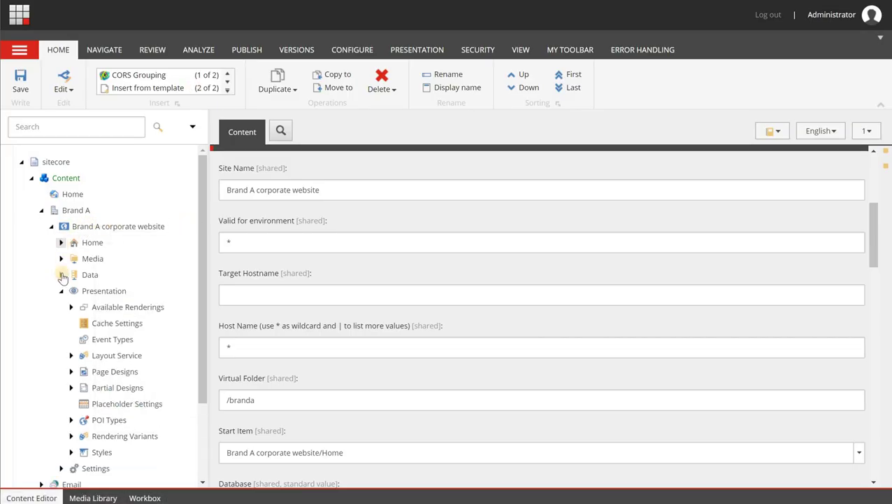